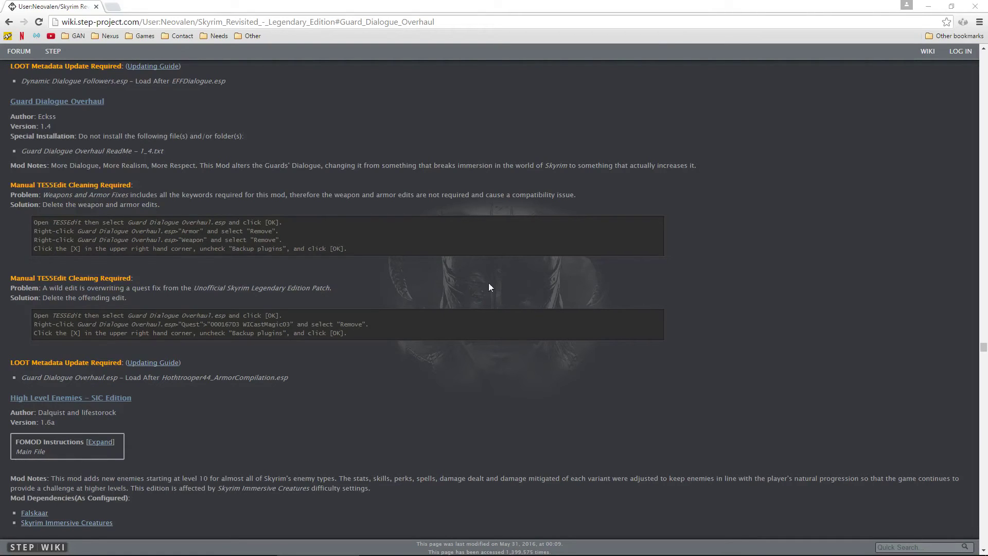
Read the Guard Dialogue Overhaul TES5Edit cleaning steps on STEP Wiki, then return to Mod Organizer
left_click_drag(8, 101, 719, 376)
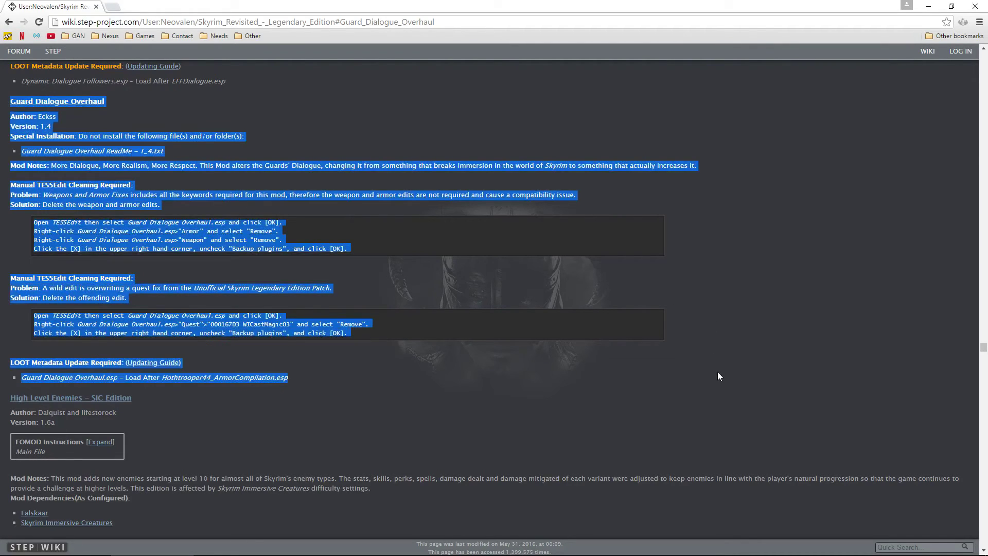
left_click(675, 294)
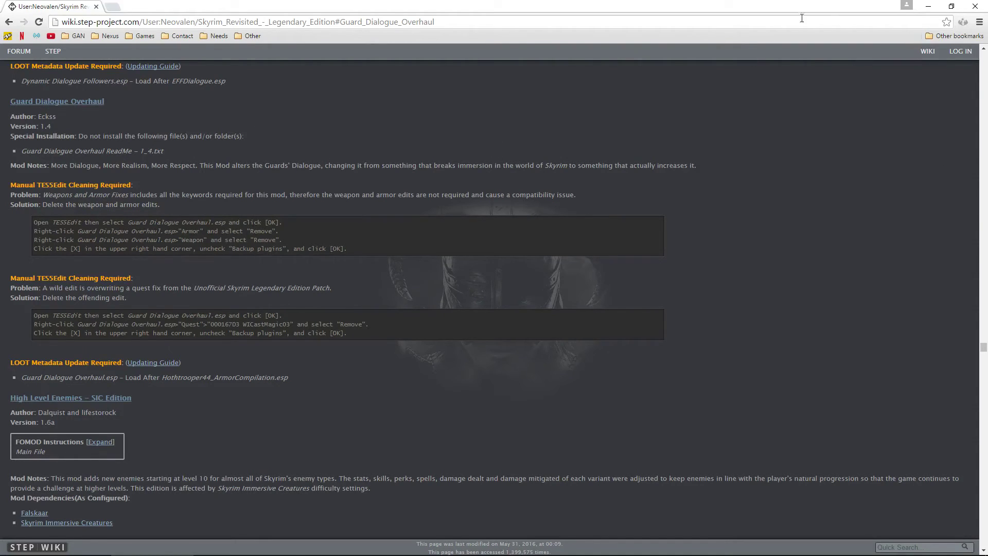
key("alt+Tab")
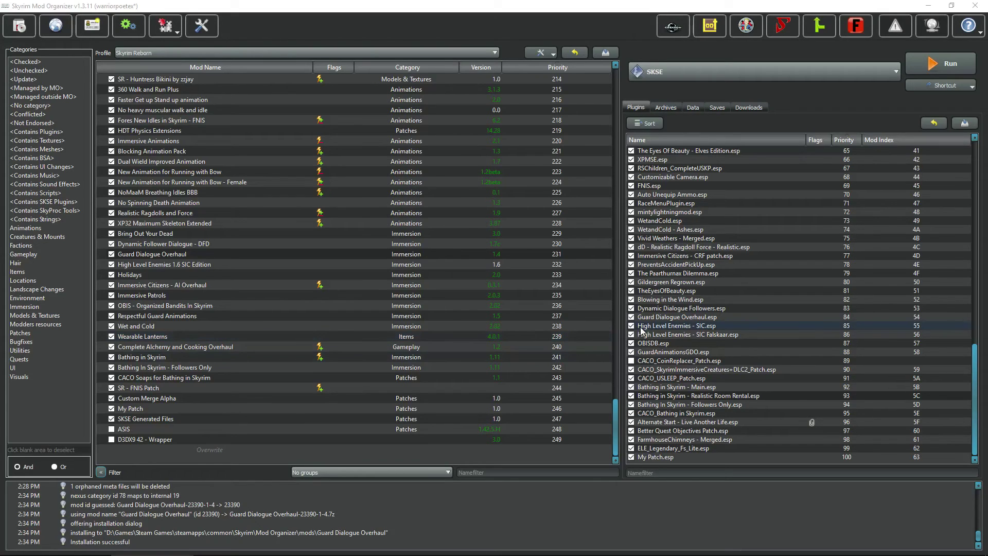
Start TES5Edit, deselect all plugins, and load only Guard Dialogue Overhaul.esp
left_click(746, 26)
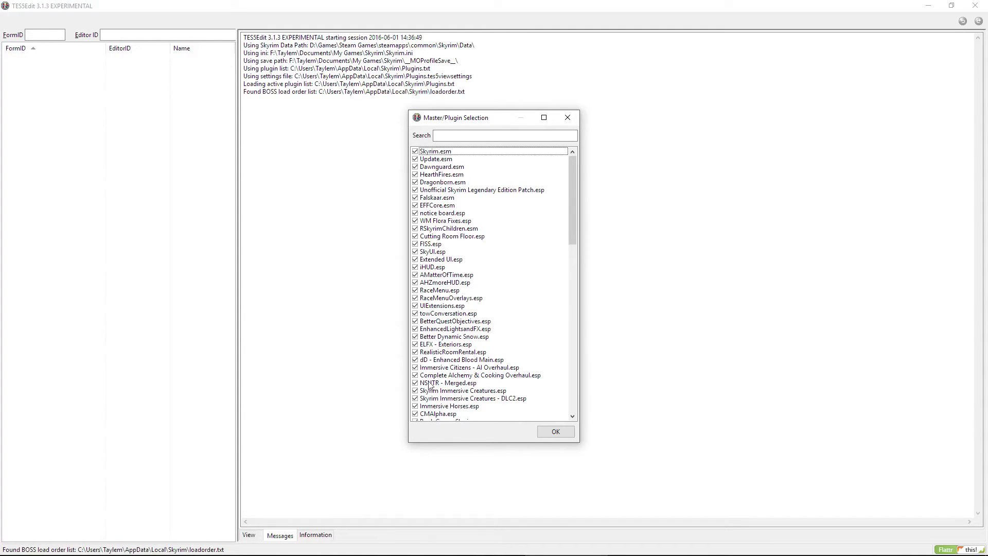
right_click(506, 252)
left_click(524, 269)
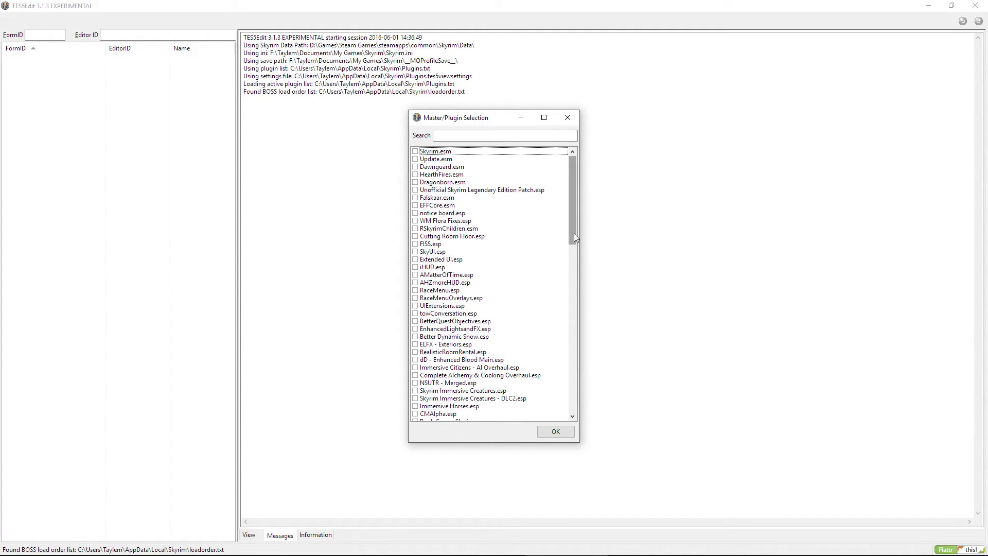
left_click_drag(573, 233, 576, 412)
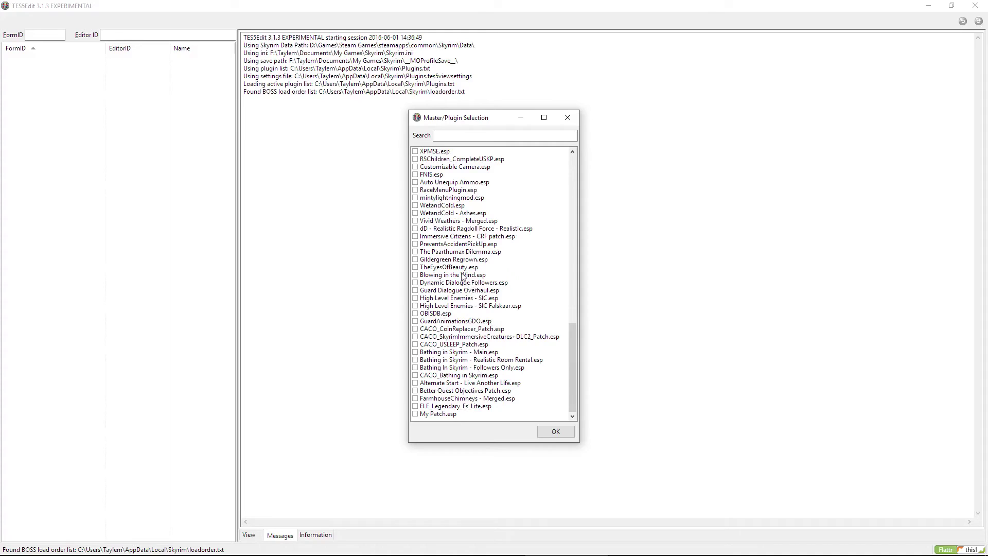
left_click(449, 291)
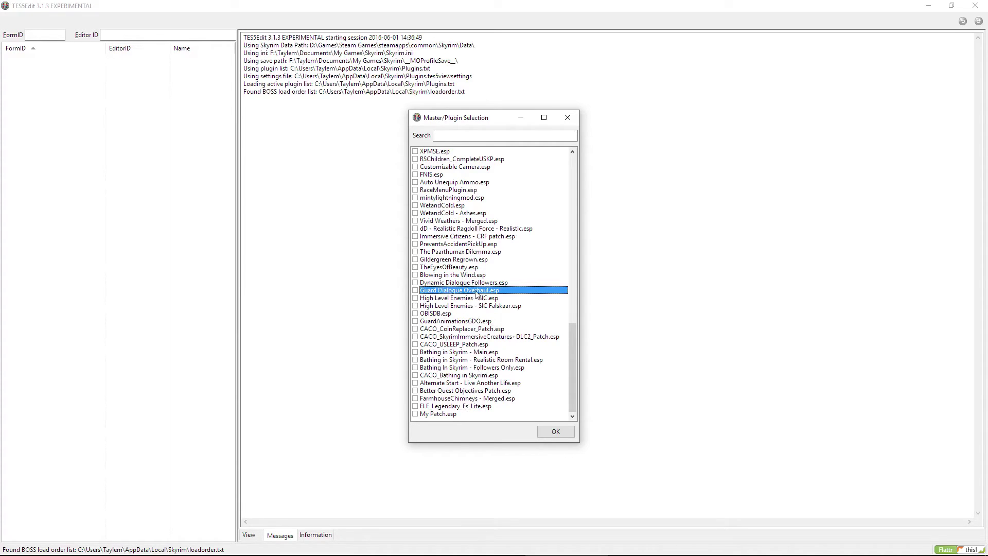
left_click(415, 291)
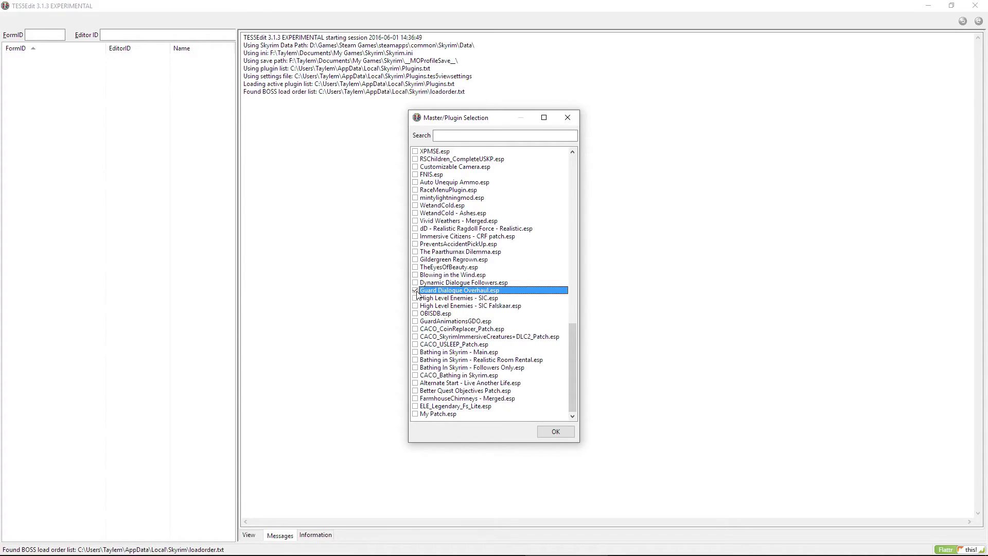
left_click(555, 432)
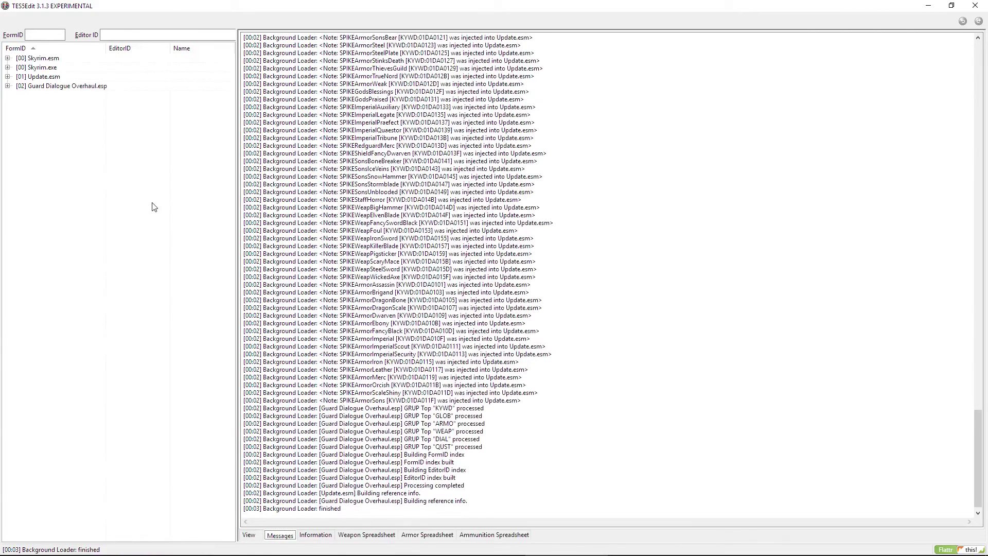
Expand Guard Dialogue Overhaul.esp and review its Armor, Dialog Topic, Global, Keyword, Quest and Weapon groups
left_click(8, 87)
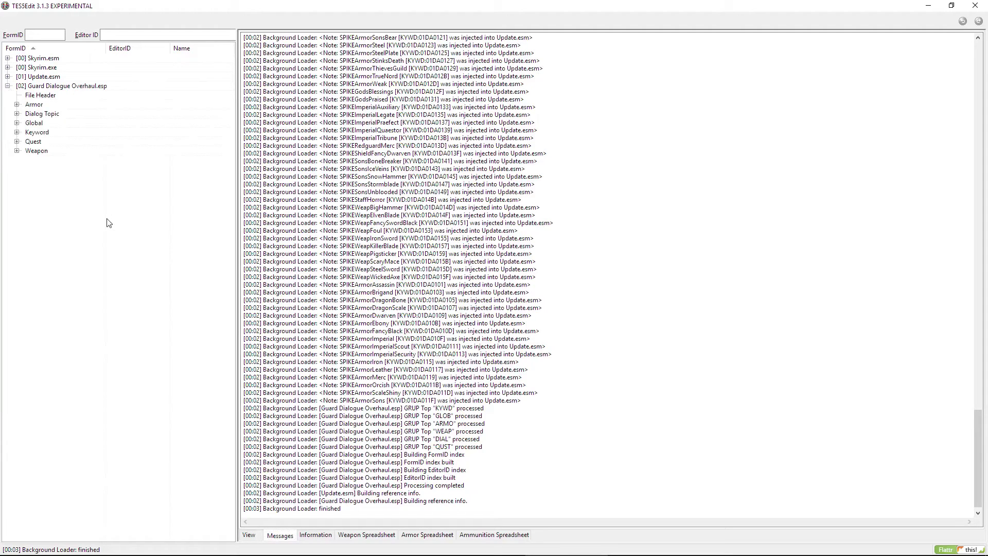
left_click(36, 105)
left_click(45, 114)
left_click(43, 124)
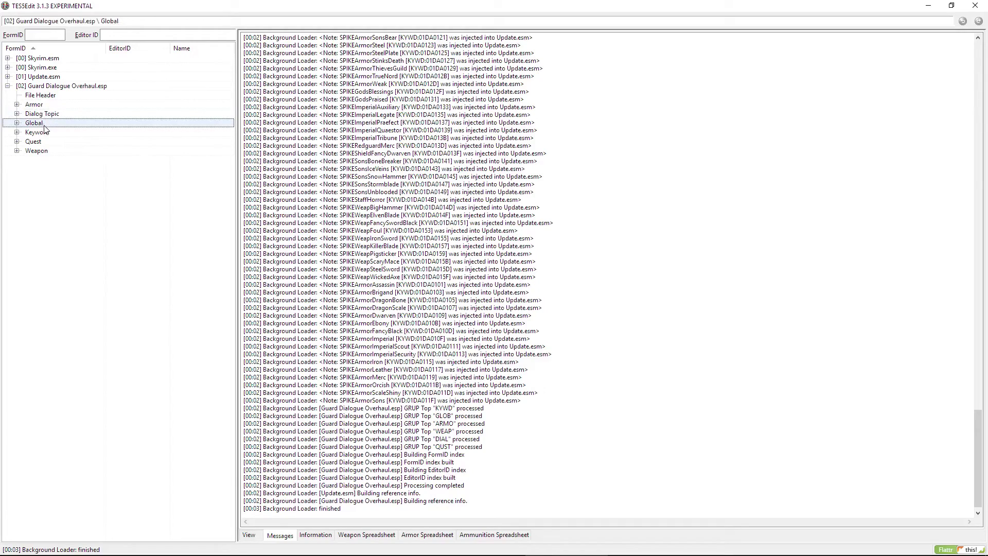
left_click(54, 135)
left_click(47, 143)
left_click(46, 153)
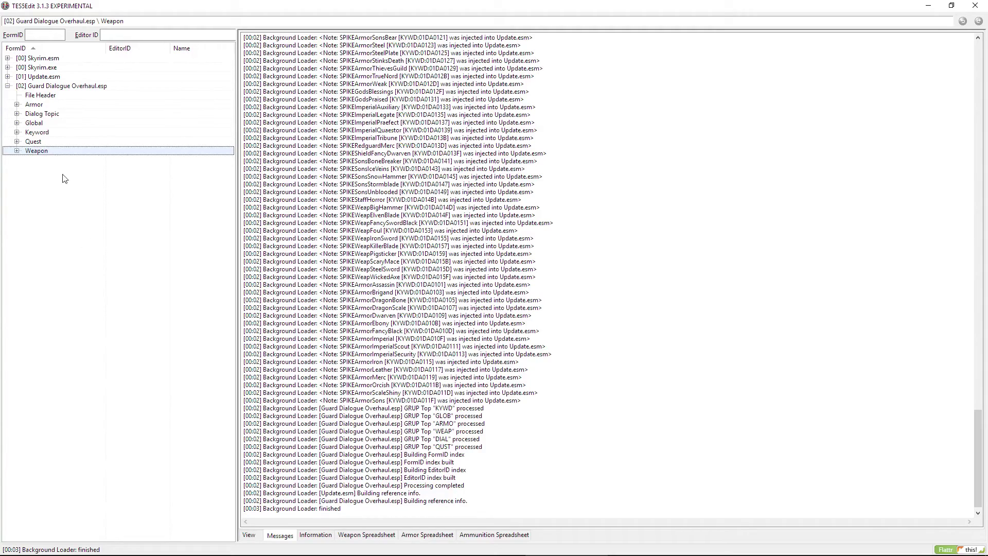
Remove the Armor and Weapon groups, accepting the module-edit warning
left_click(34, 106)
left_click(36, 151)
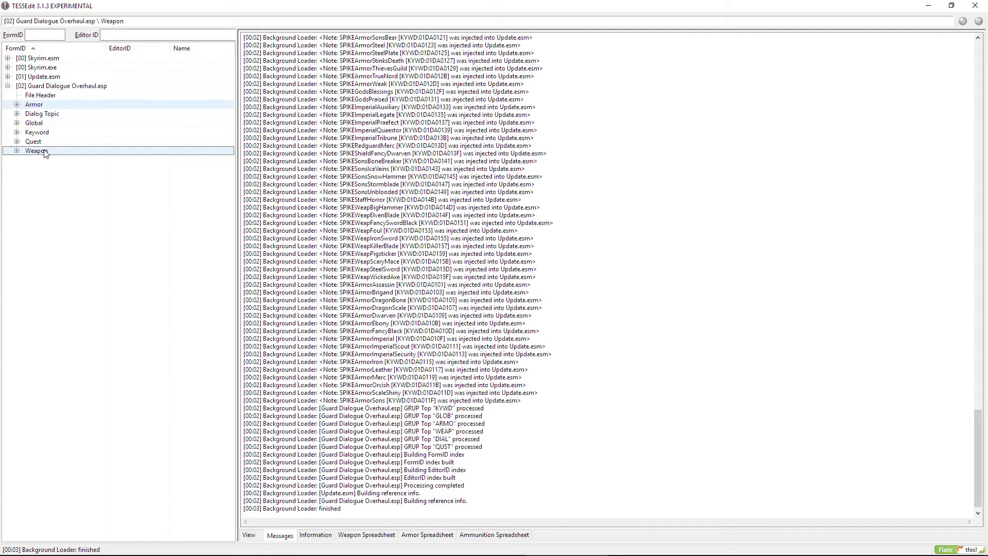
left_click(36, 106)
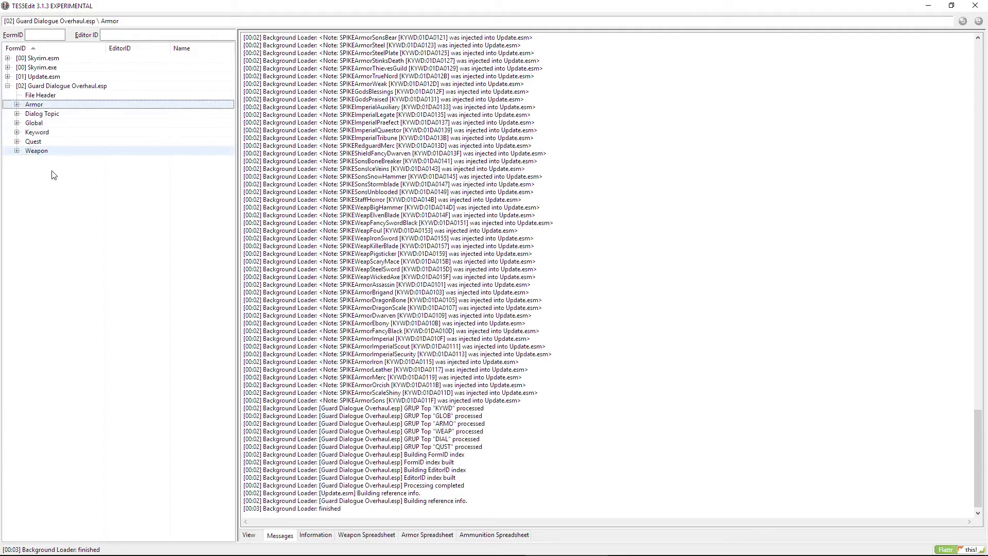
right_click(43, 152)
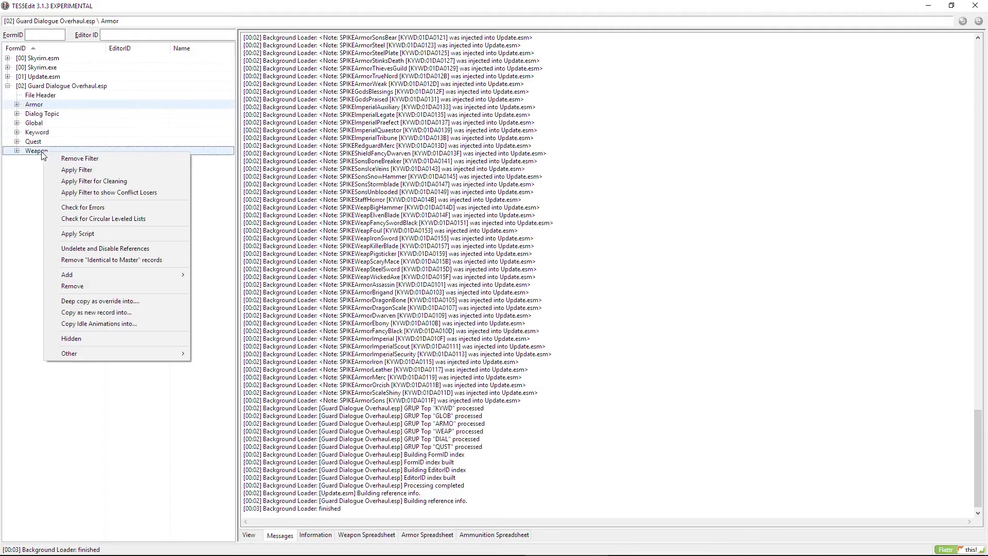
left_click(87, 286)
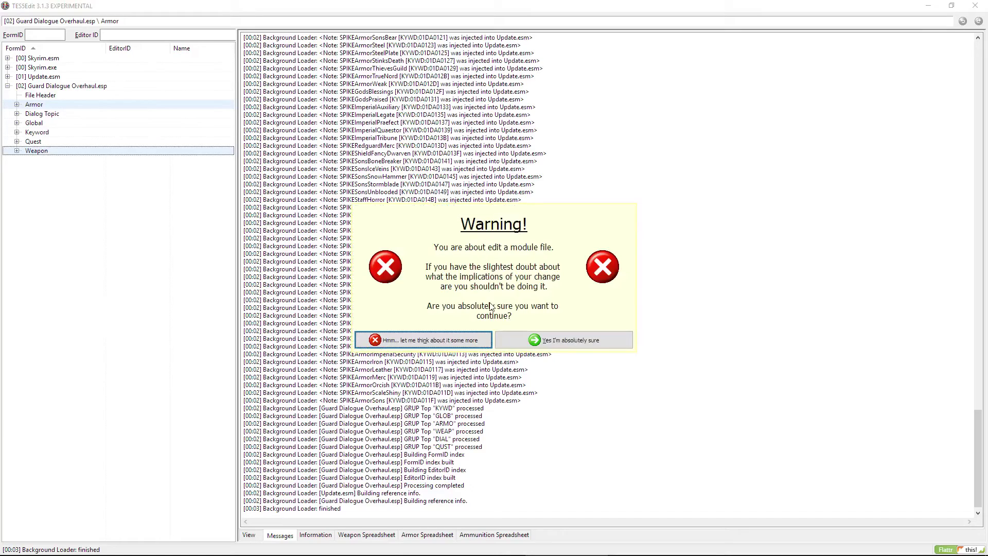
left_click(556, 342)
left_click(525, 303)
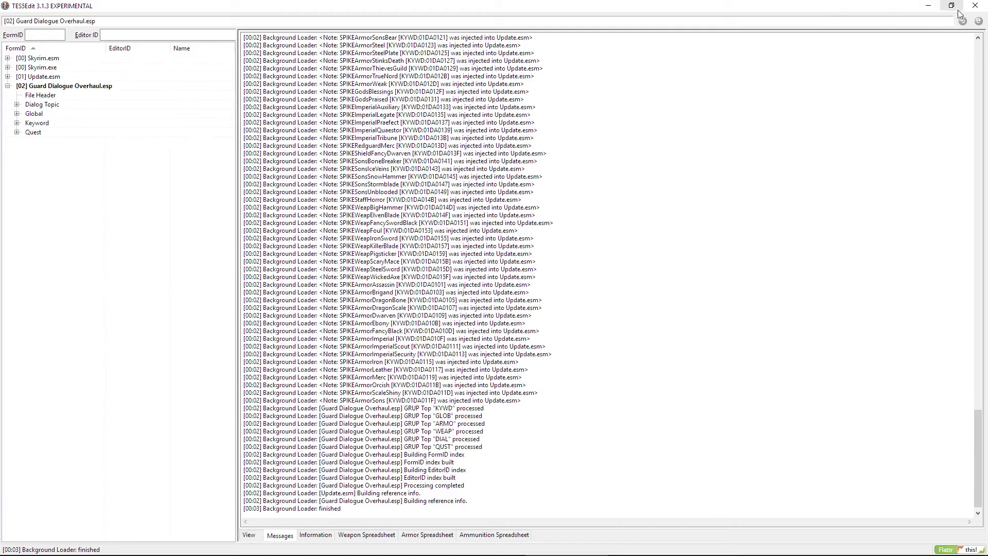
Close TES5Edit and save the changed Guard Dialogue Overhaul.esp without backups
left_click(974, 5)
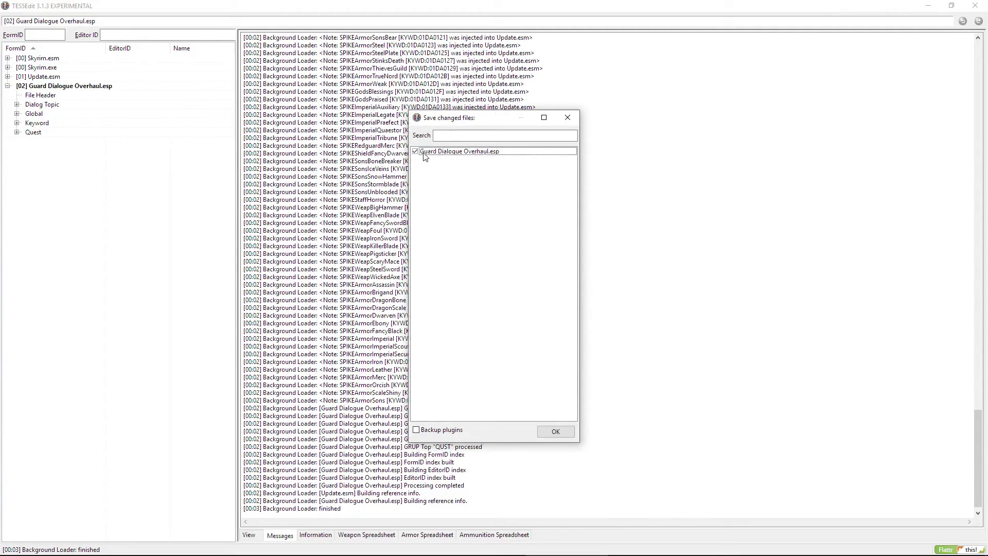
left_click(424, 154)
left_click(555, 431)
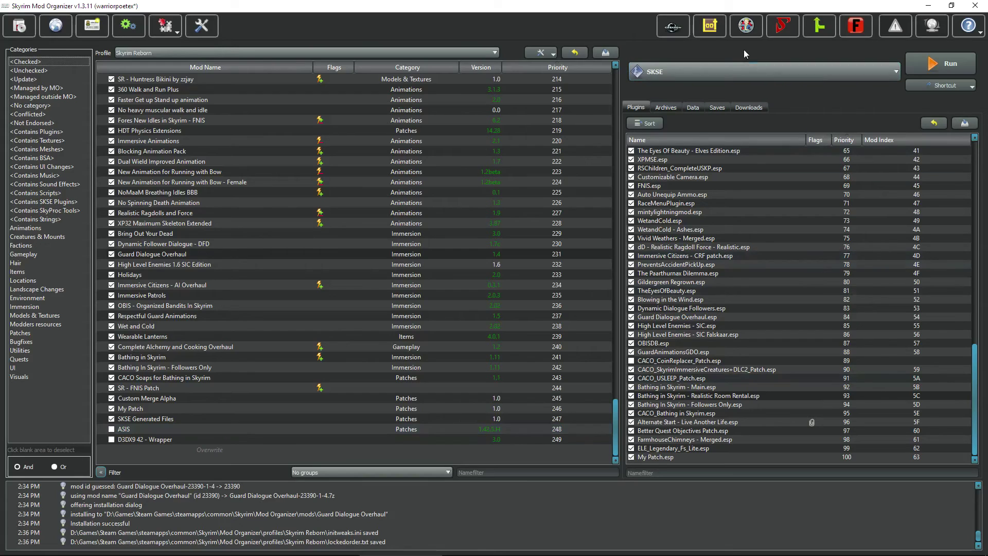
Relaunch TES5Edit and load only Guard Dialogue Overhaul.esp with its masters
left_click(746, 26)
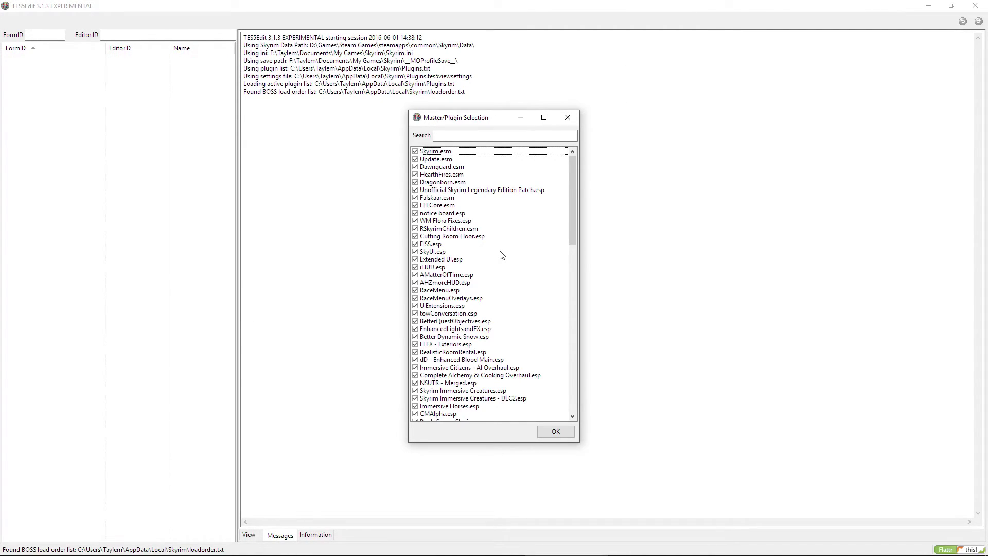
right_click(517, 258)
left_click(540, 278)
left_click_drag(572, 235, 577, 410)
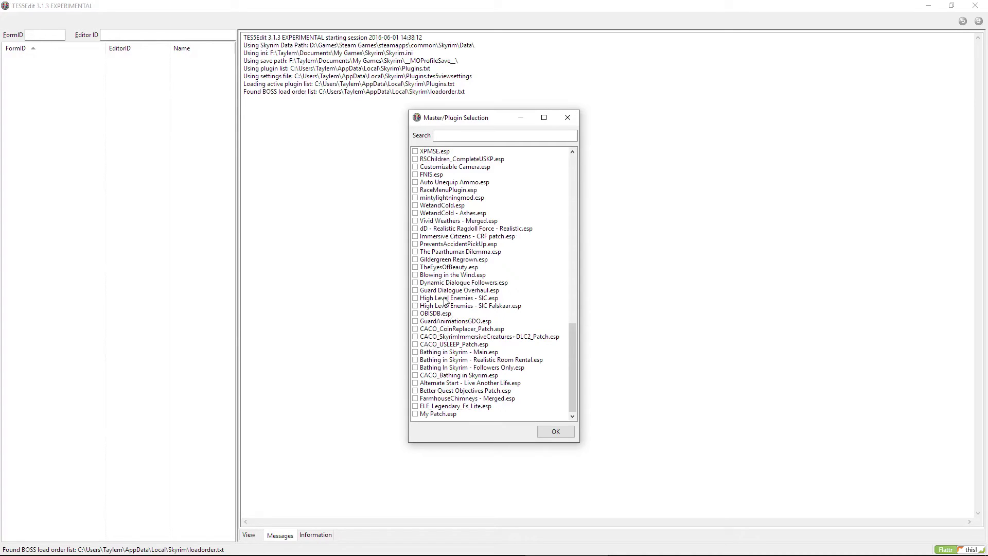
left_click(415, 290)
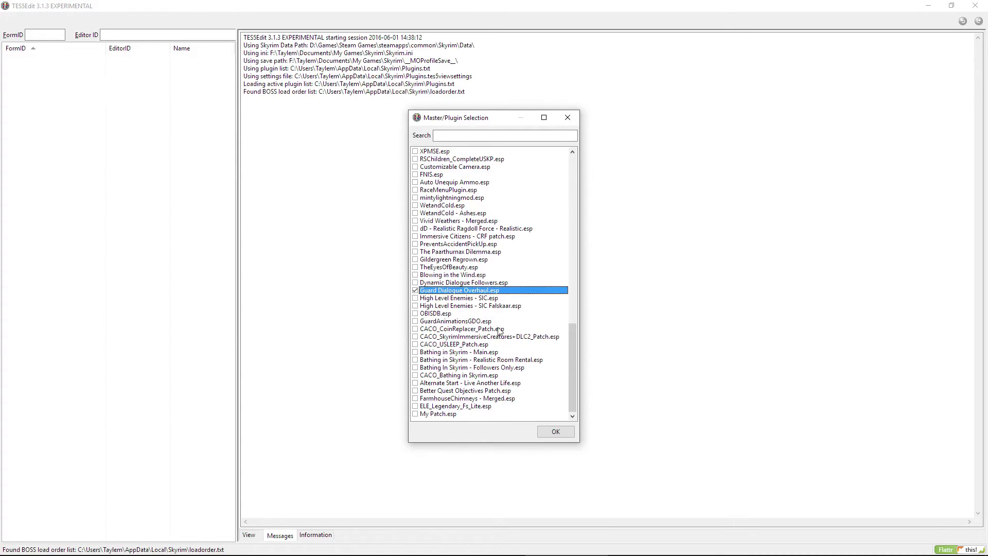
left_click(554, 433)
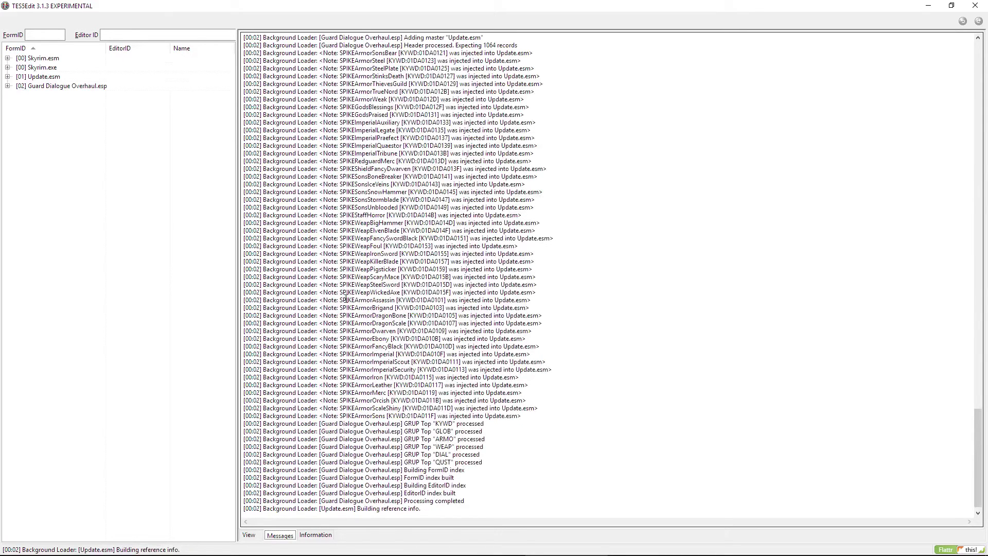
Remove the Armor and Weapon groups from Guard Dialogue Overhaul.esp, confirming the warnings
left_click(8, 87)
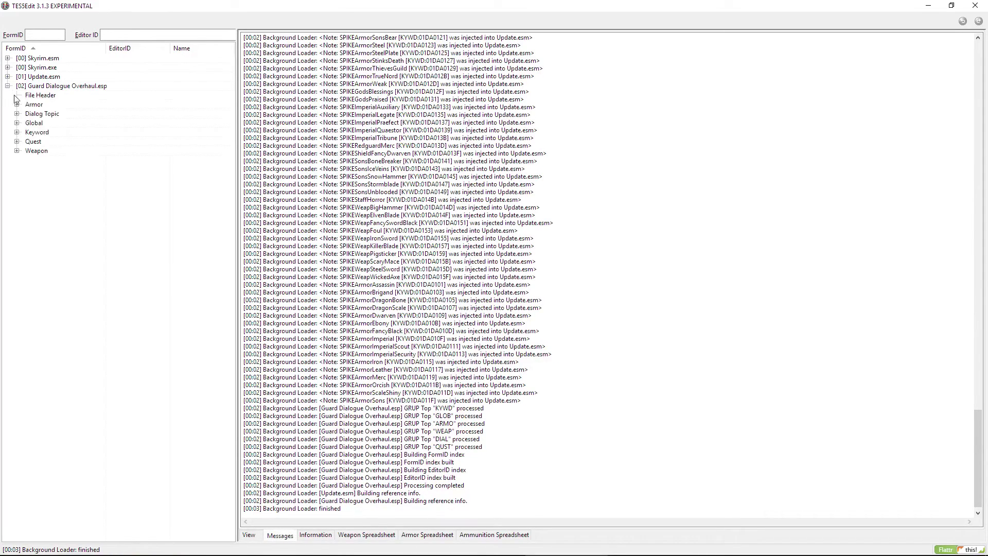
left_click(40, 106)
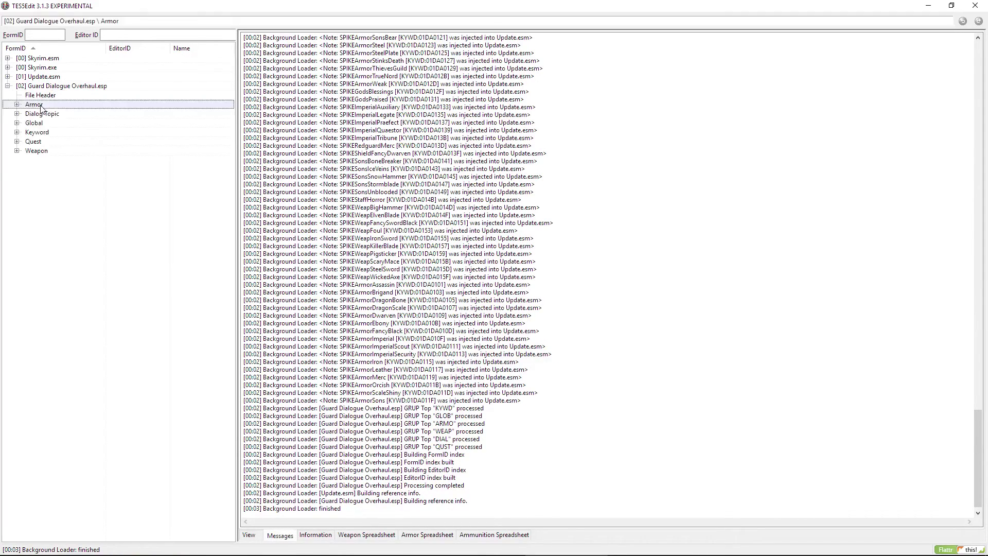
left_click(46, 152)
right_click(45, 153)
left_click(155, 286)
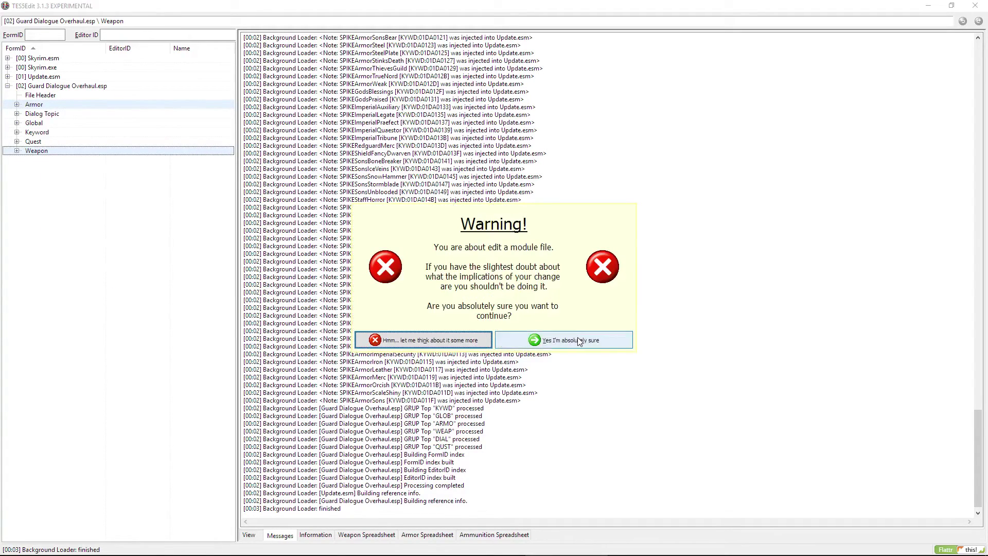
left_click(577, 338)
left_click(524, 303)
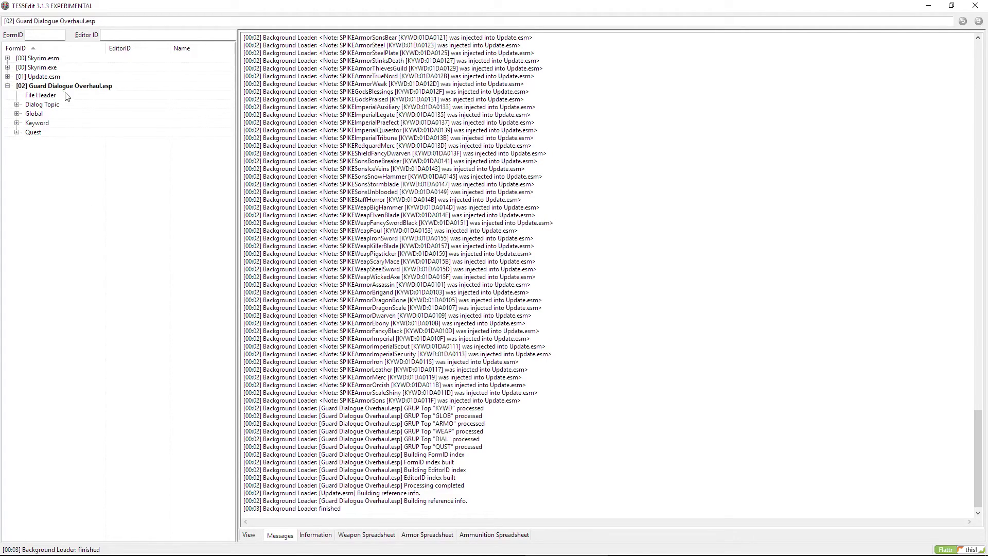
Delete the 000167D3 WICastMagic03 record from the Quest group
left_click(17, 132)
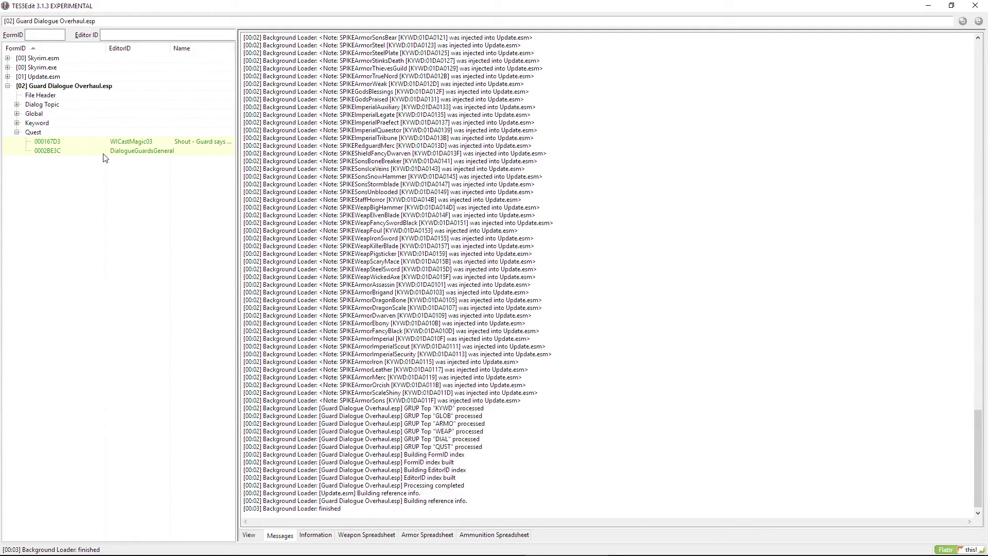
left_click(139, 144)
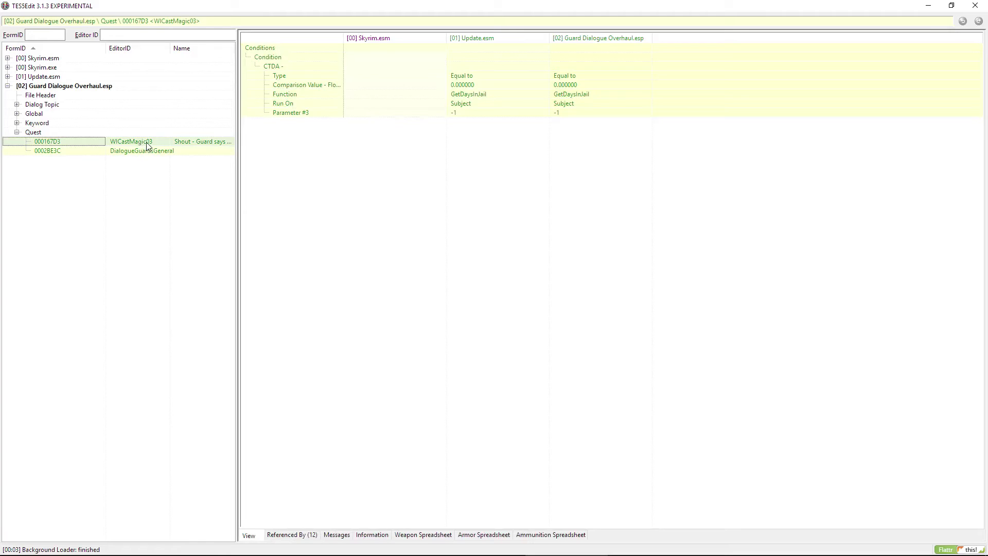
right_click(147, 145)
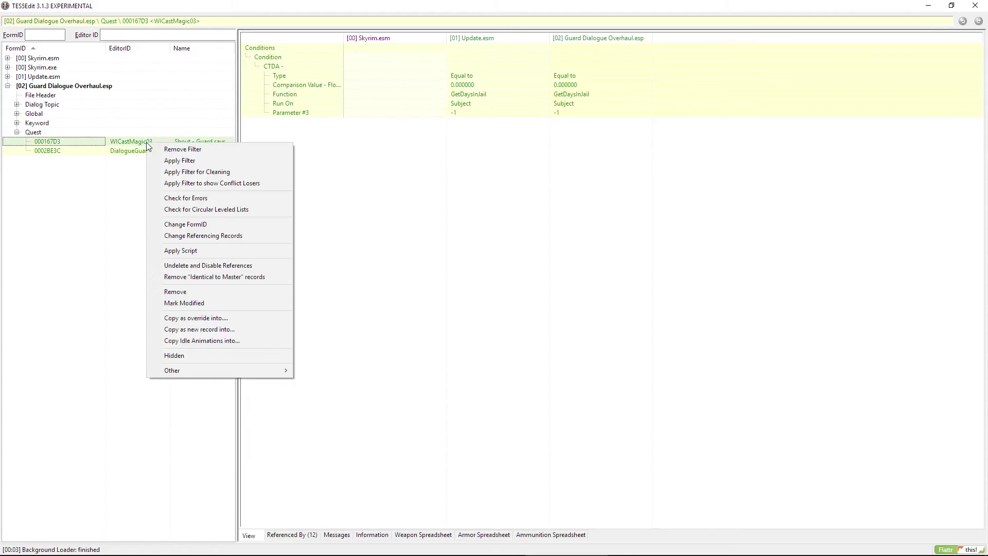
left_click(209, 291)
left_click(525, 303)
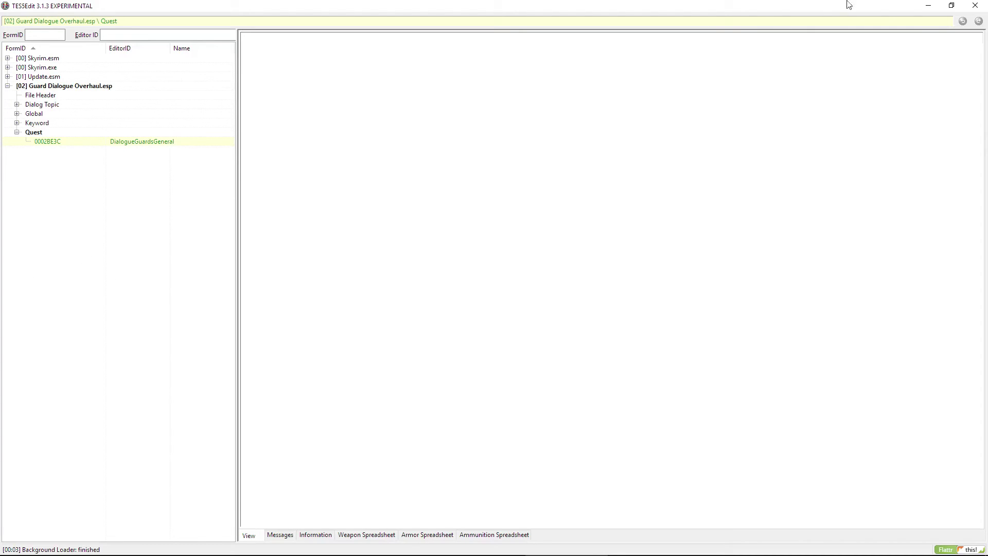
Save Guard Dialogue Overhaul.esp while exiting TES5Edit, then return to Mod Organizer's Plugins list
left_click(975, 6)
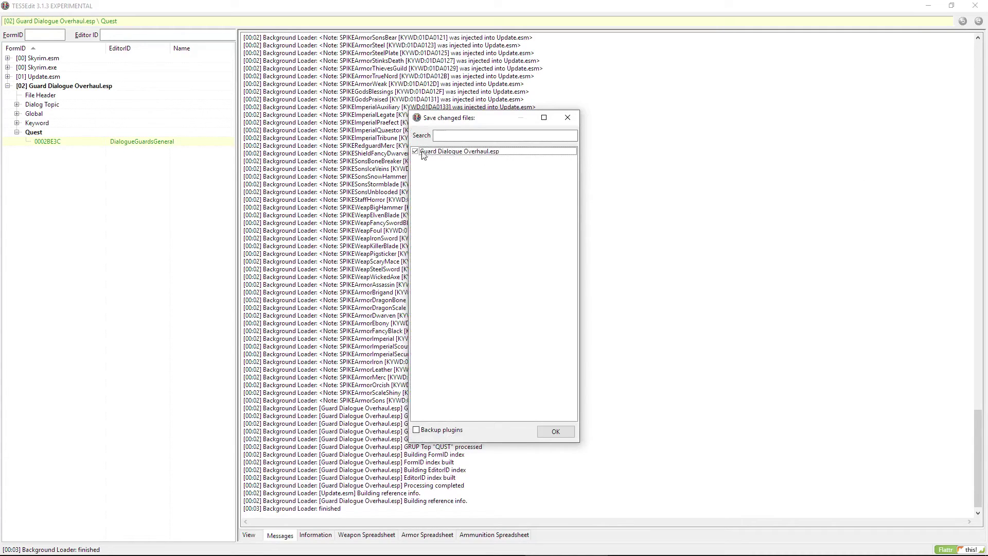
left_click(555, 432)
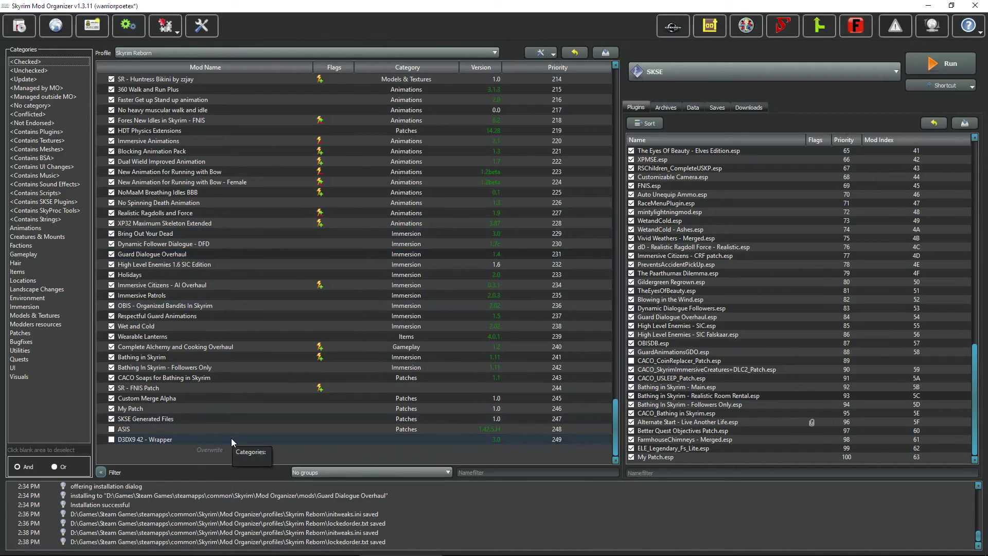
left_click(749, 107)
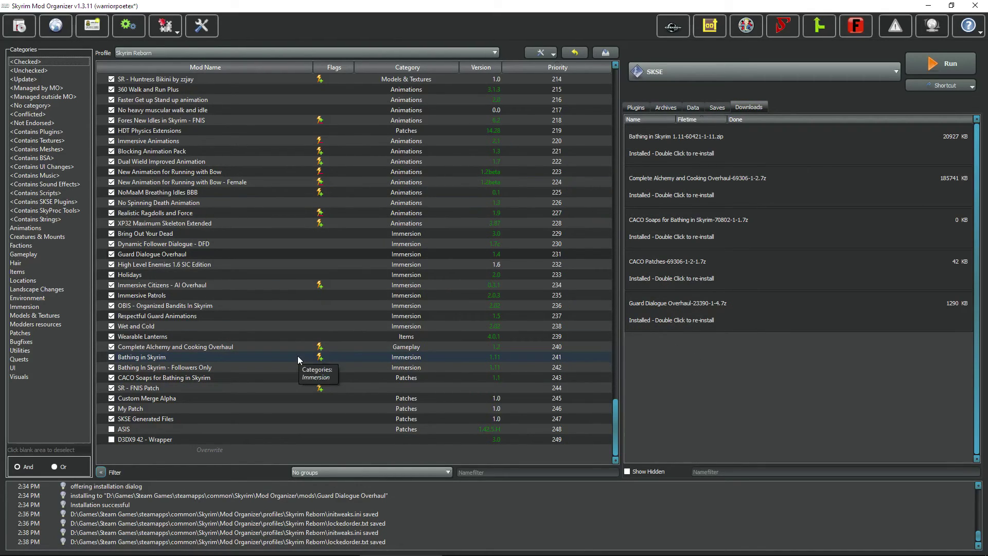
left_click(635, 107)
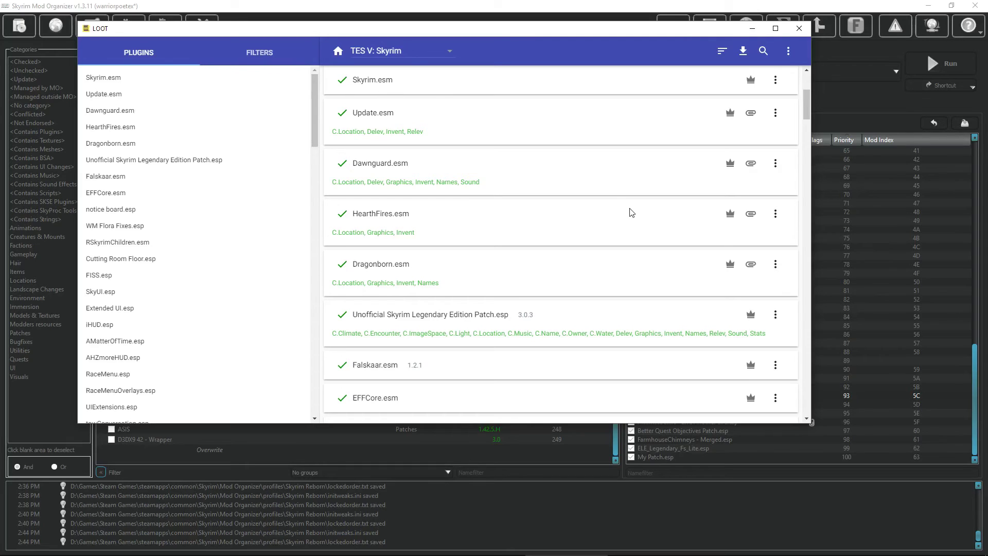
Search LOOT's plugin cards for 'citizen' and scan the matches
left_click(762, 52)
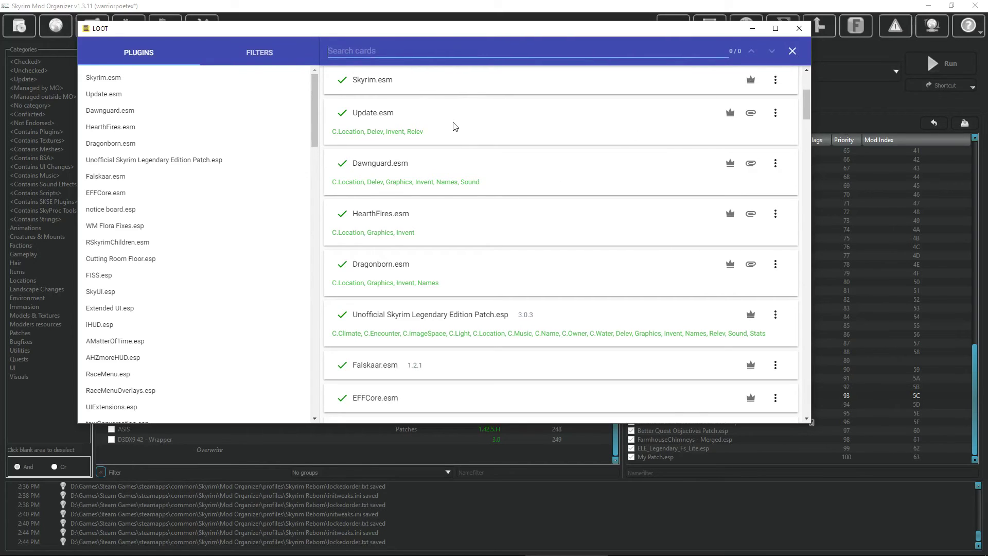
type("citi")
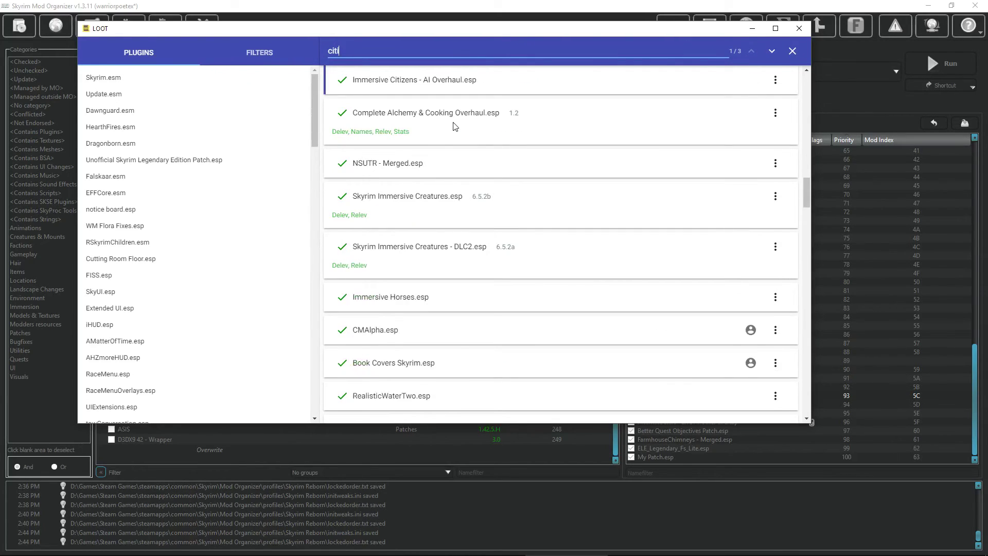
type("zen")
left_click_drag(352, 80, 386, 78)
left_click(386, 78)
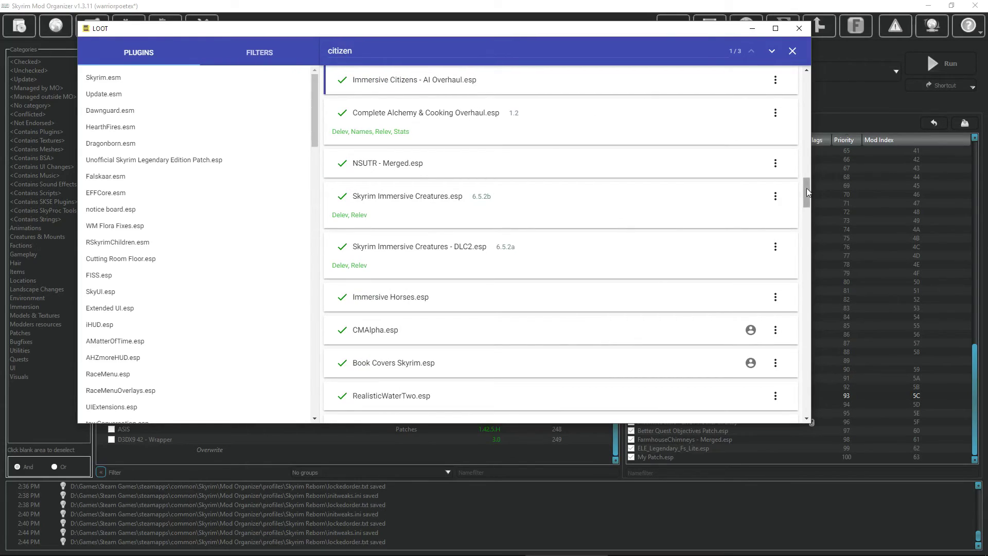
left_click_drag(806, 188, 807, 183)
double_click(353, 151)
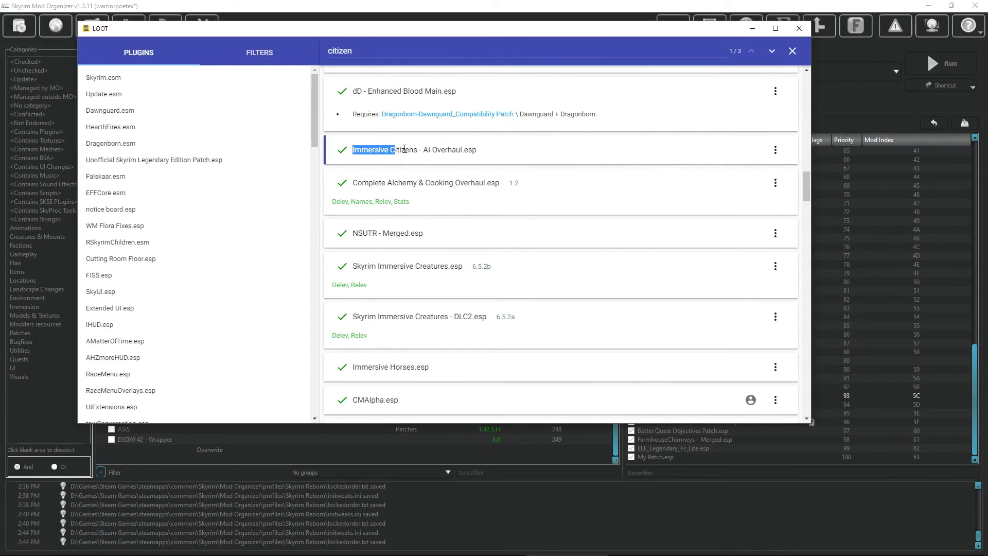
left_click_drag(487, 150, 349, 154)
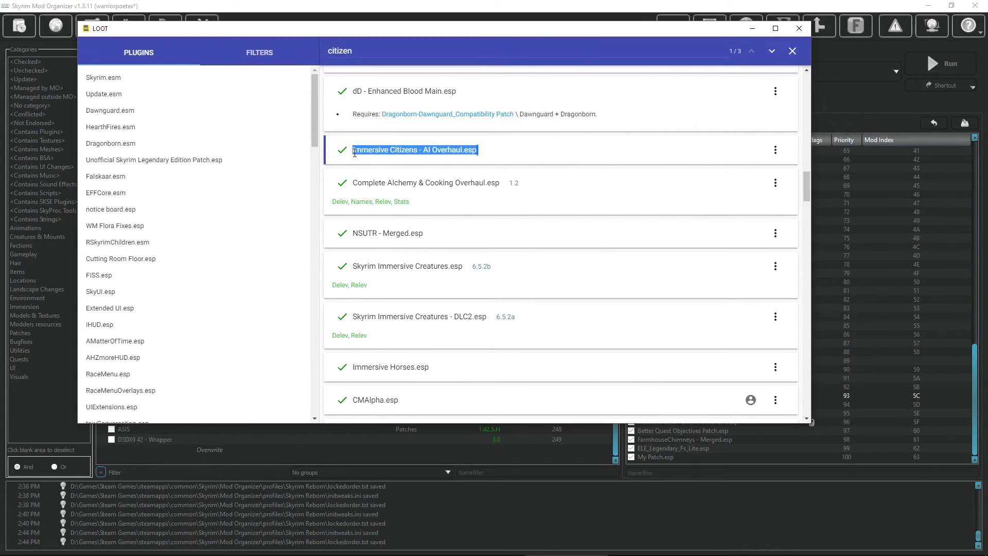
left_click_drag(804, 180, 804, 381)
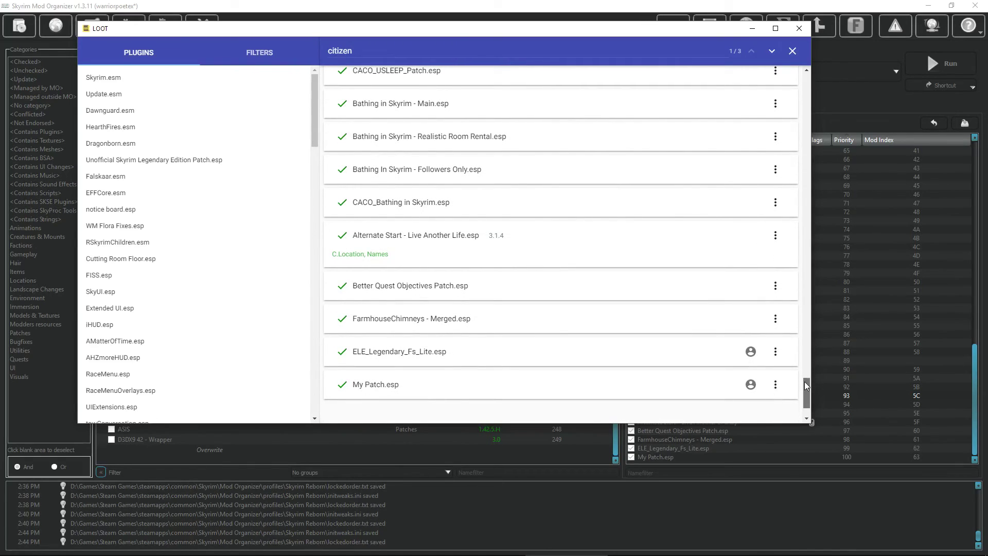
left_click_drag(350, 235, 478, 238)
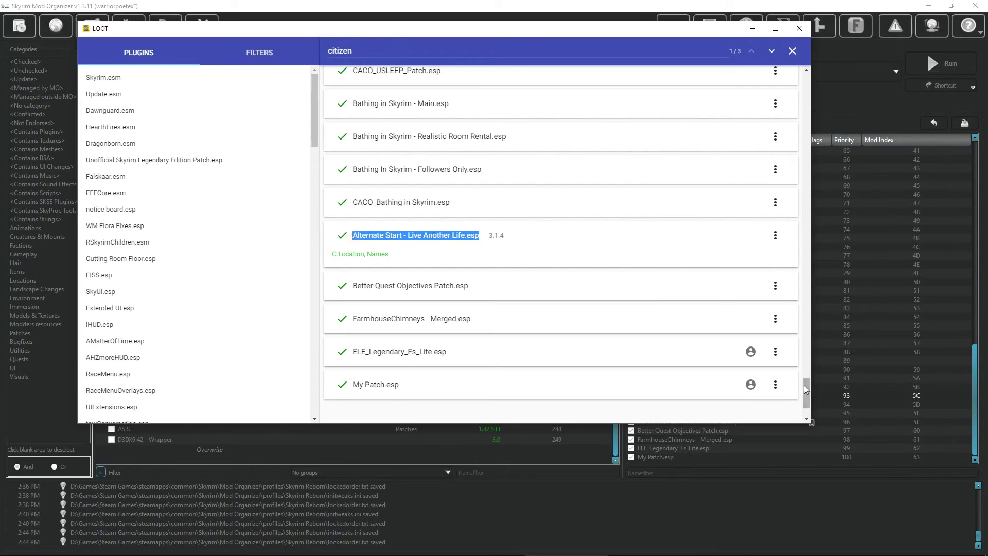
left_click_drag(806, 393, 798, 104)
Open Edit Metadata on the Immersive Citizens - AI Overhaul.esp card
left_click(770, 52)
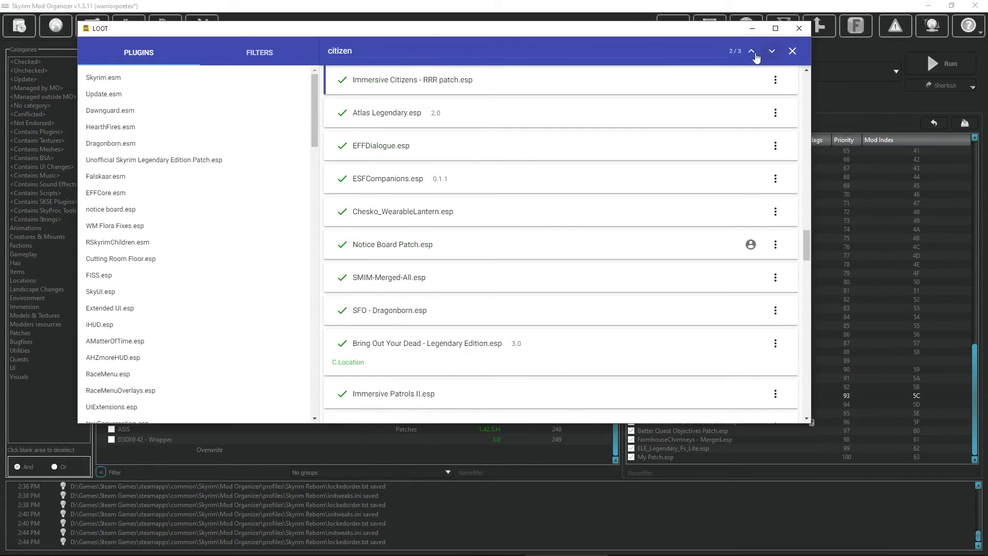
scroll(496, 163, "up", 1)
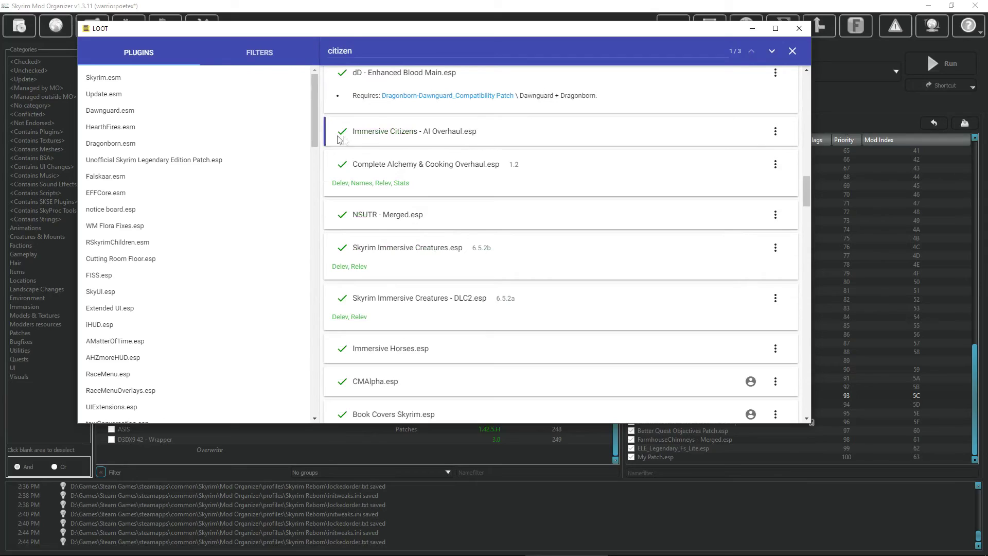
left_click_drag(352, 131, 478, 129)
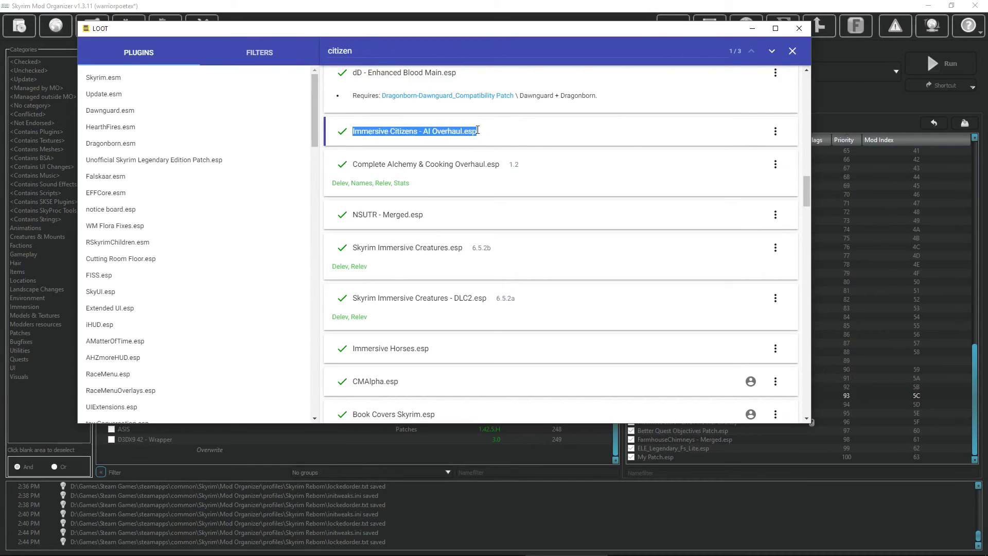
left_click(776, 133)
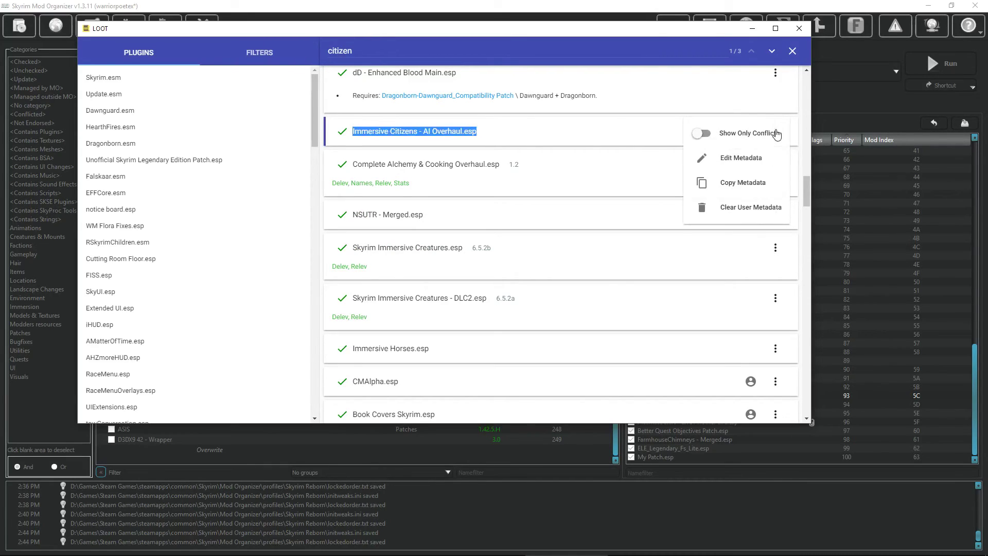
left_click(750, 158)
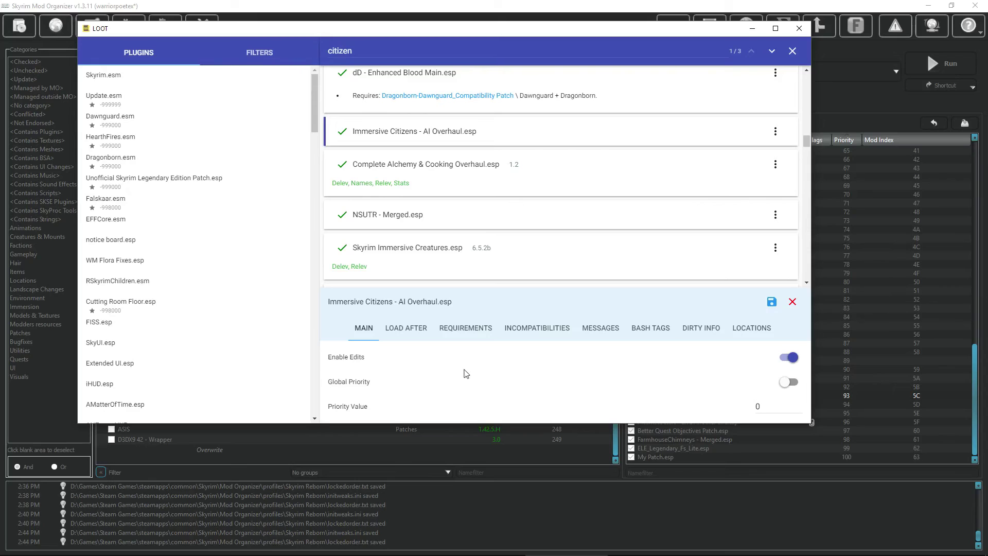
Add a load-after rule for Alternate Start - Live Another Life.esp and save it
left_click(416, 334)
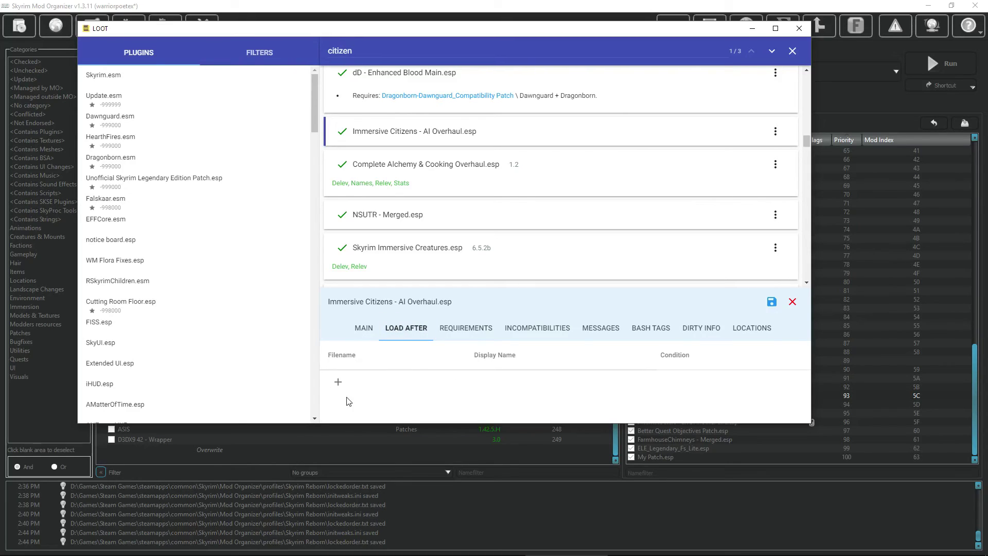
left_click(338, 382)
left_click(355, 382)
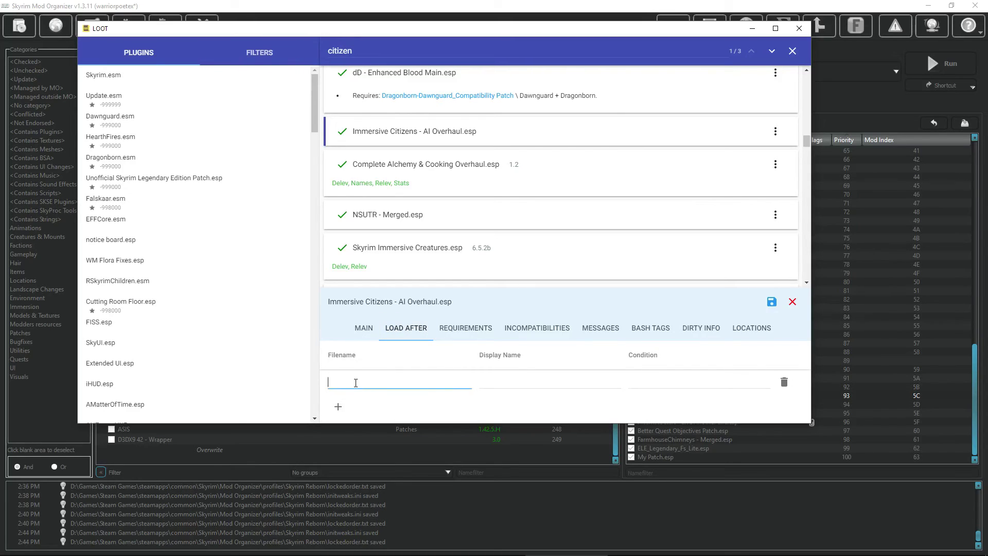
type("Alternate Start - Live Another Life.esp")
left_click(772, 303)
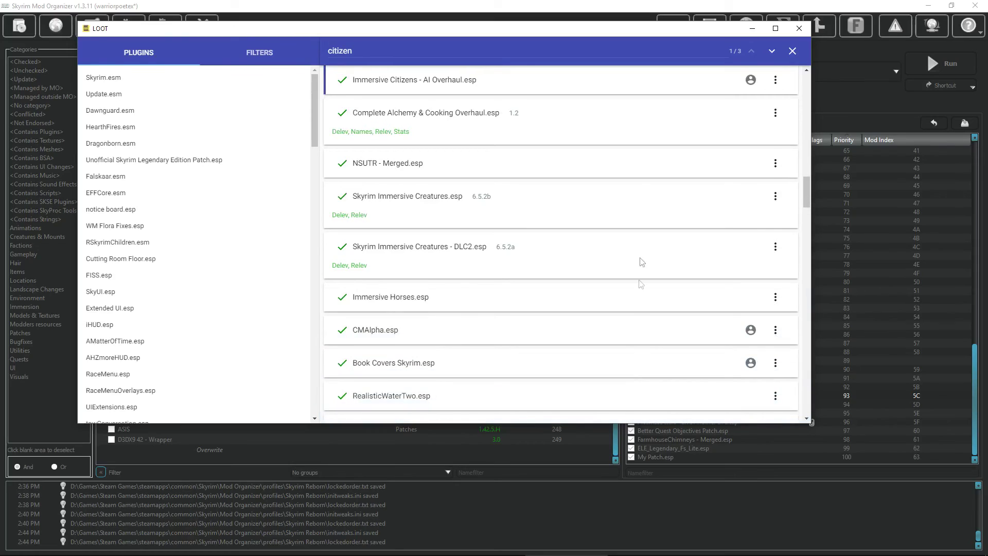
mouse_move(753, 82)
Sort and apply the load order, check Immersive Citizens follows Alternate Start, and close LOOT
left_click(793, 53)
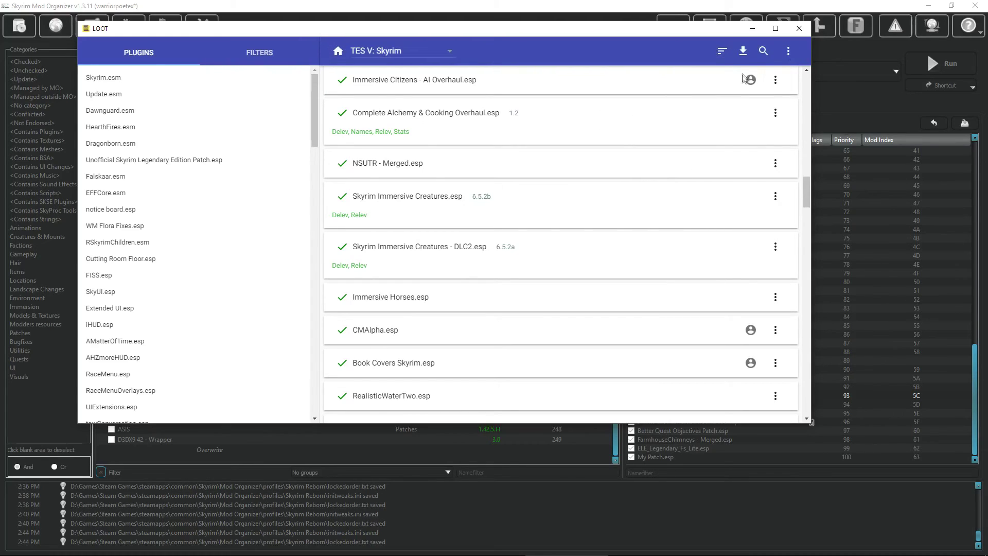
left_click(722, 53)
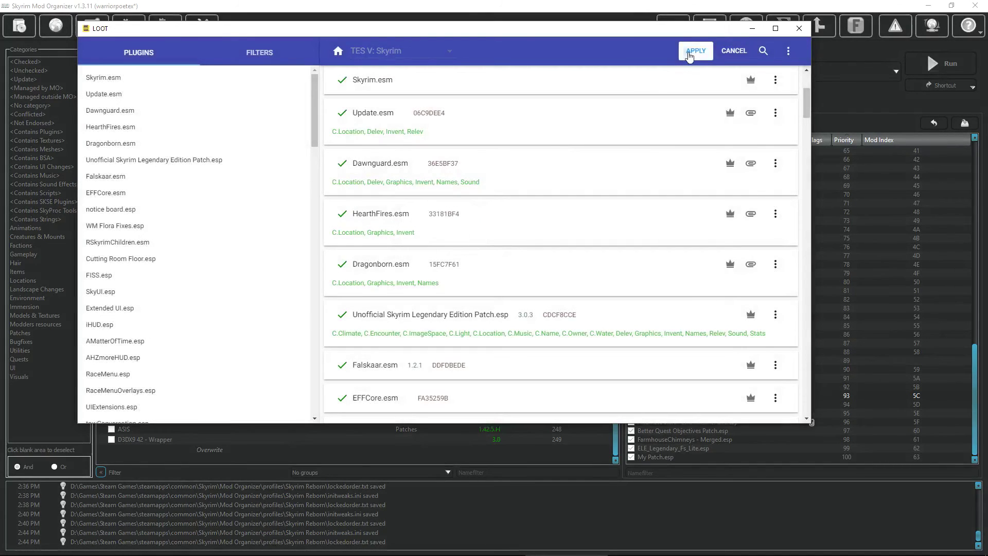
left_click(687, 51)
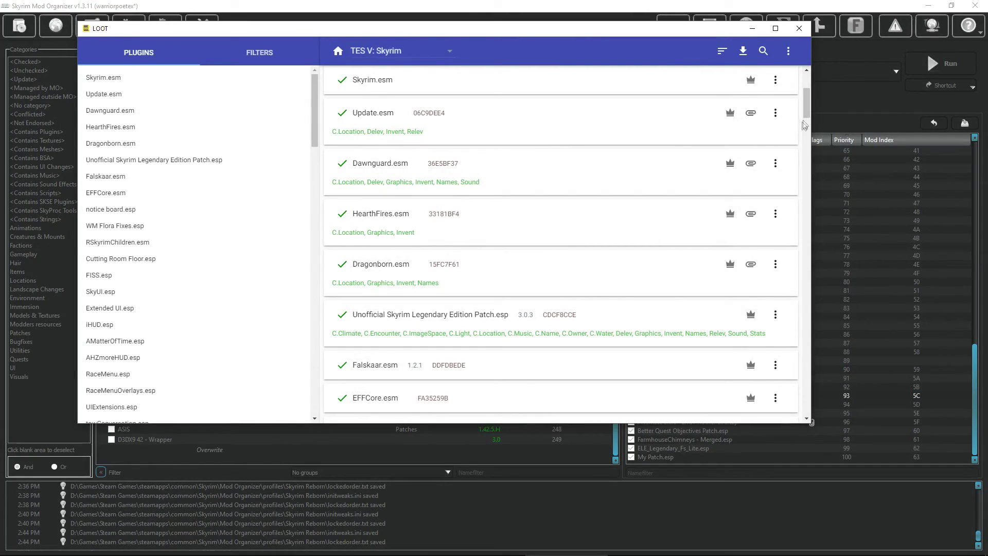
left_click_drag(803, 124, 812, 388)
left_click_drag(352, 289, 476, 288)
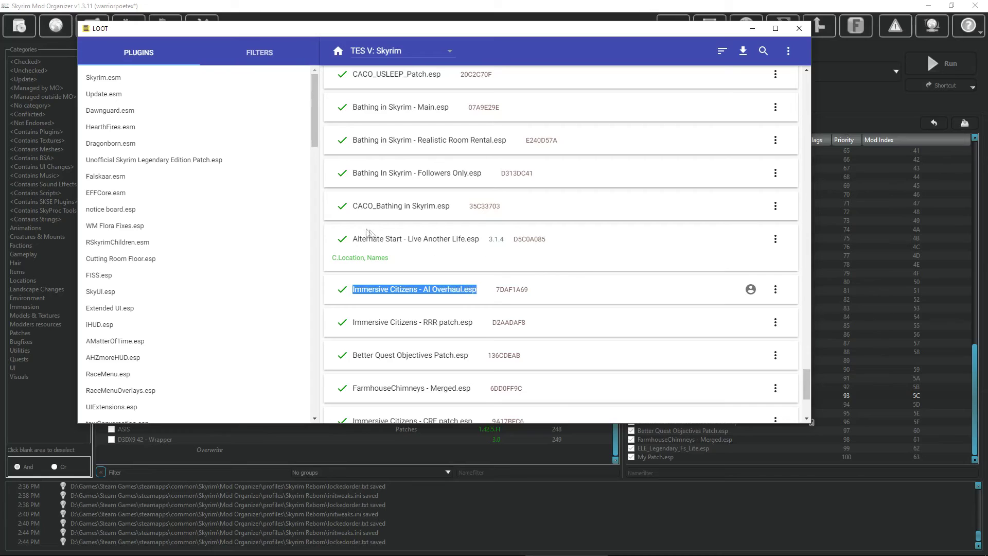
left_click_drag(353, 238, 407, 242)
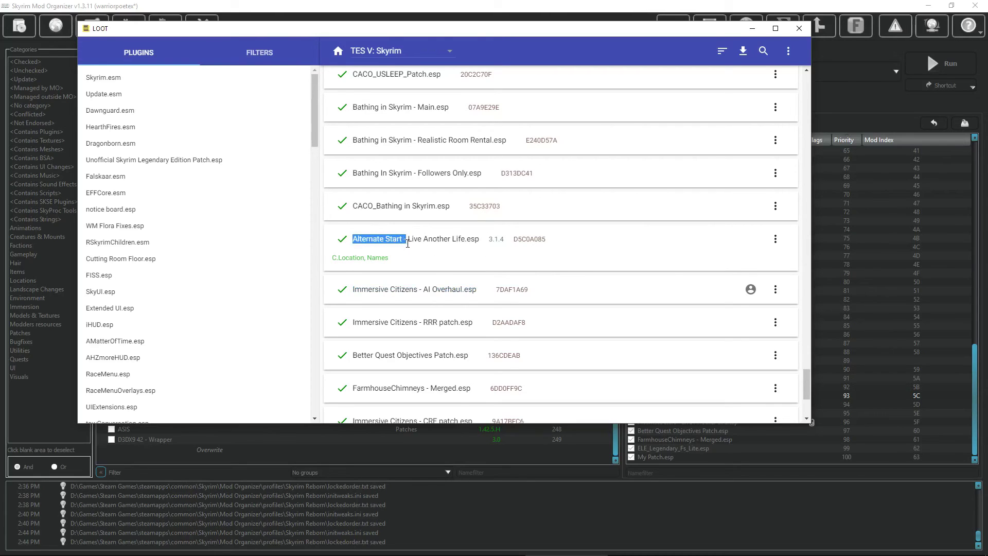
left_click(802, 30)
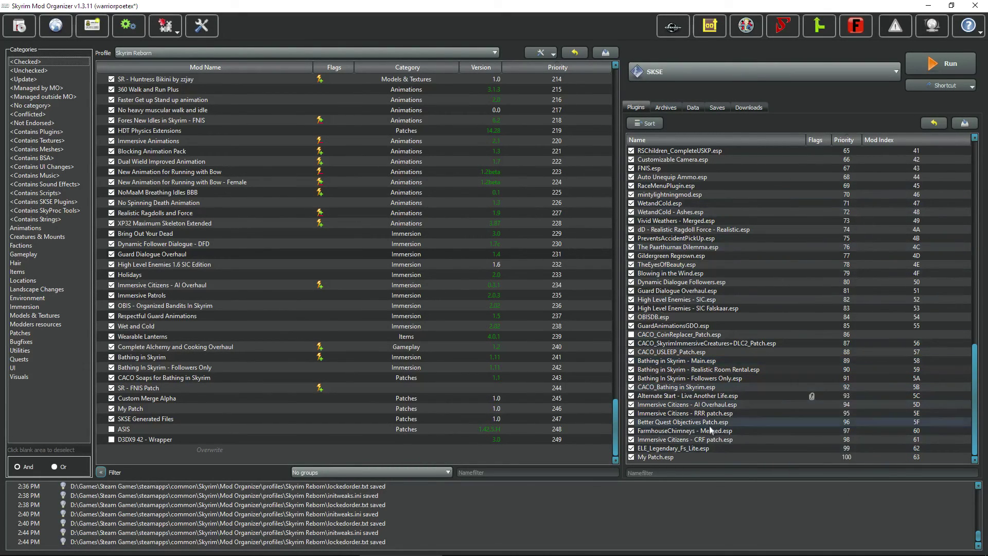
left_click(705, 404)
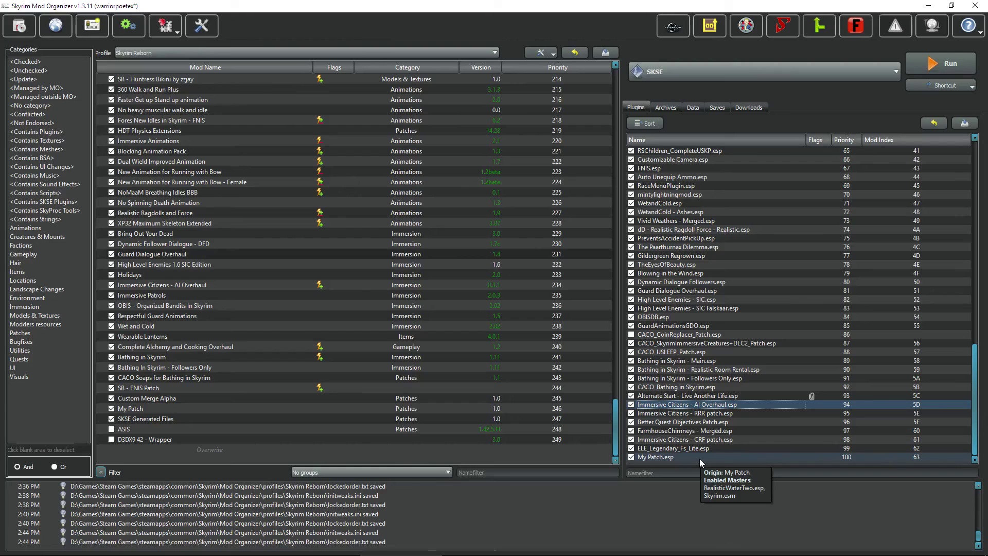
left_click(437, 293)
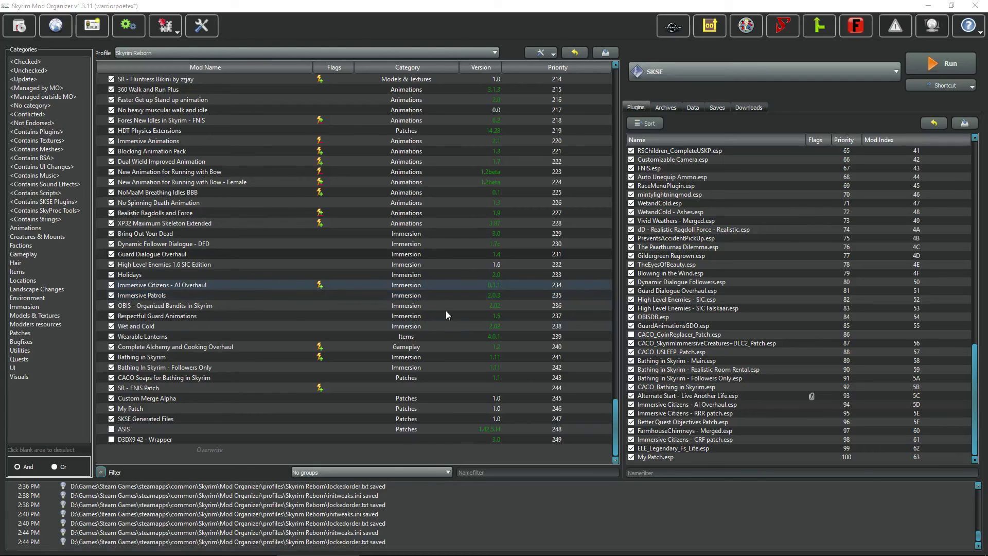
Filter plugins by 'bath', select the four Bathing in Skyrim plugins and drag them to the bottom
left_click(646, 473)
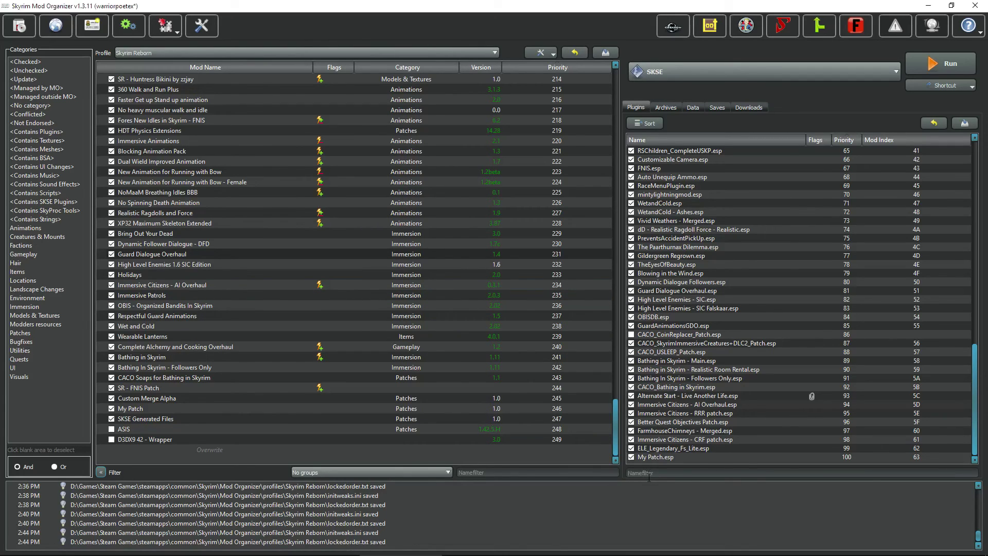
type("bath")
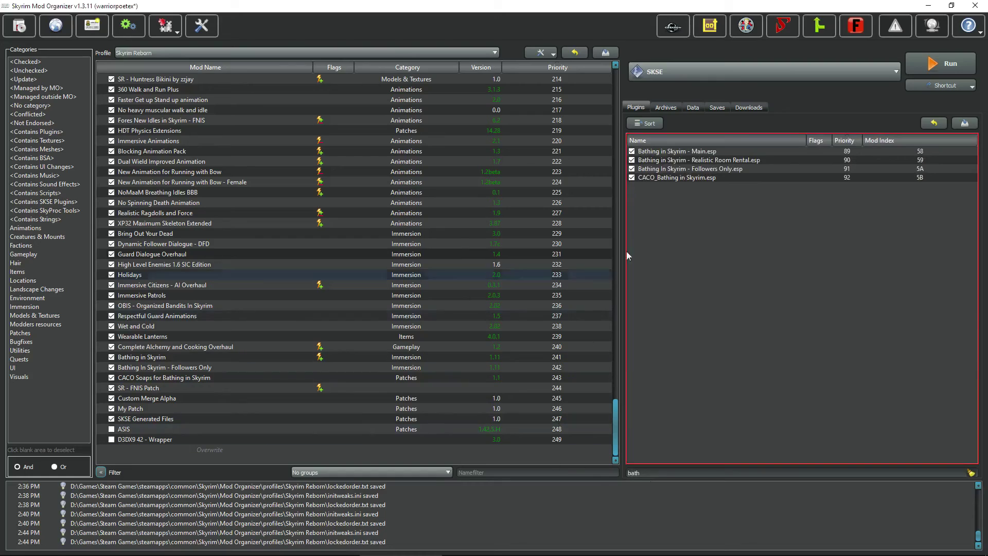
left_click_drag(698, 152, 702, 329)
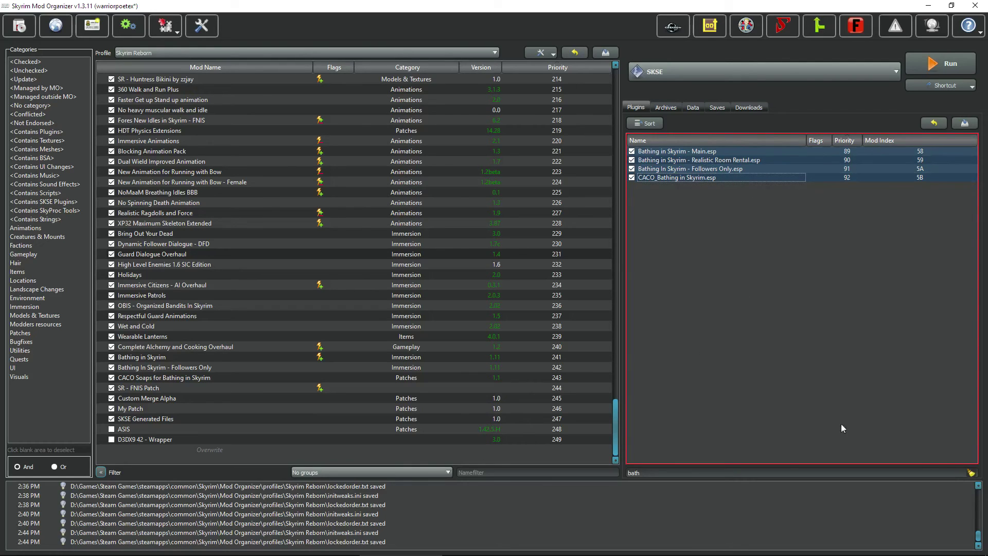
left_click(970, 472)
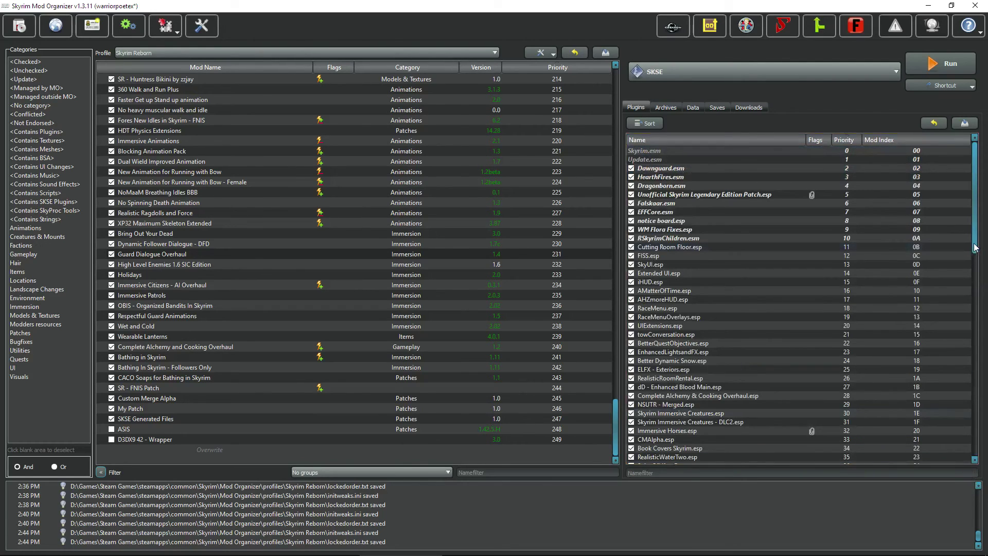
scroll(977, 252, "down", 1)
left_click_drag(977, 252, 984, 440)
scroll(872, 385, "down", 1)
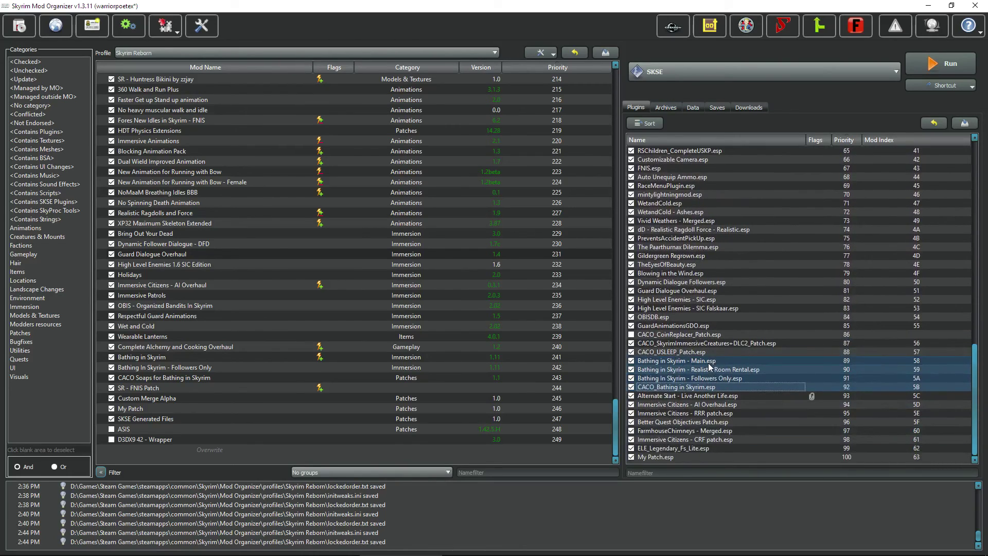
left_click_drag(708, 362, 715, 460)
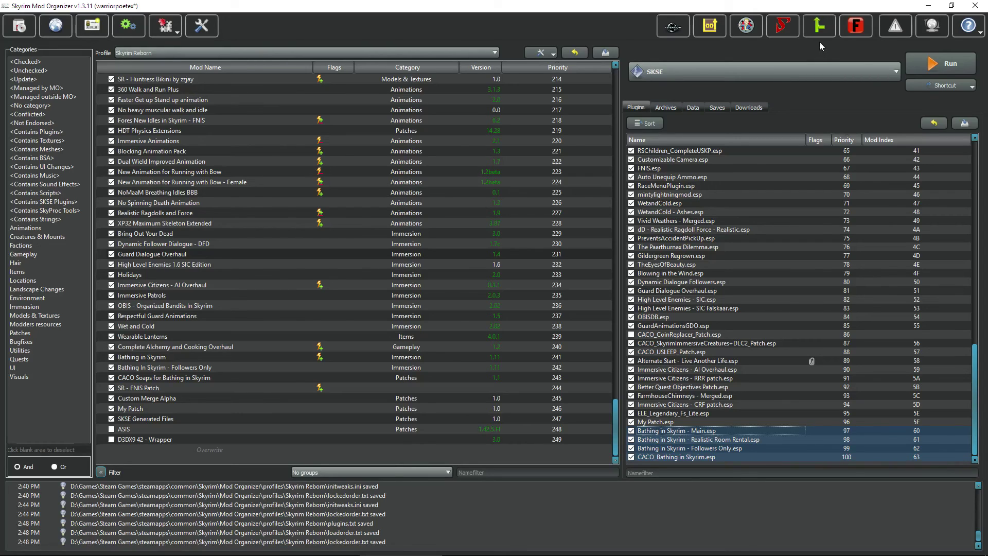
Keep SKSE as the selected tool, dismiss the CCleaner update popup, and launch Merge Plugins
left_click(782, 73)
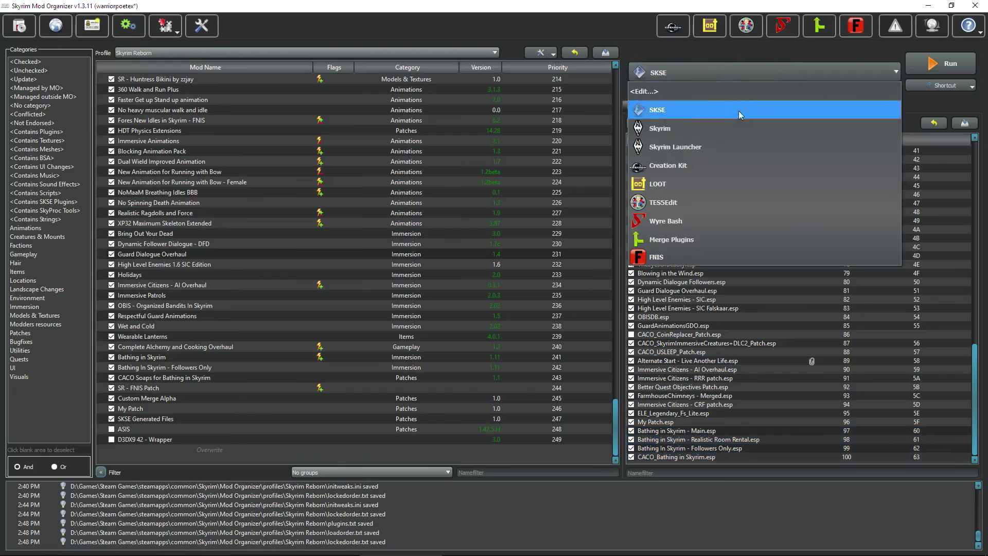
left_click(792, 47)
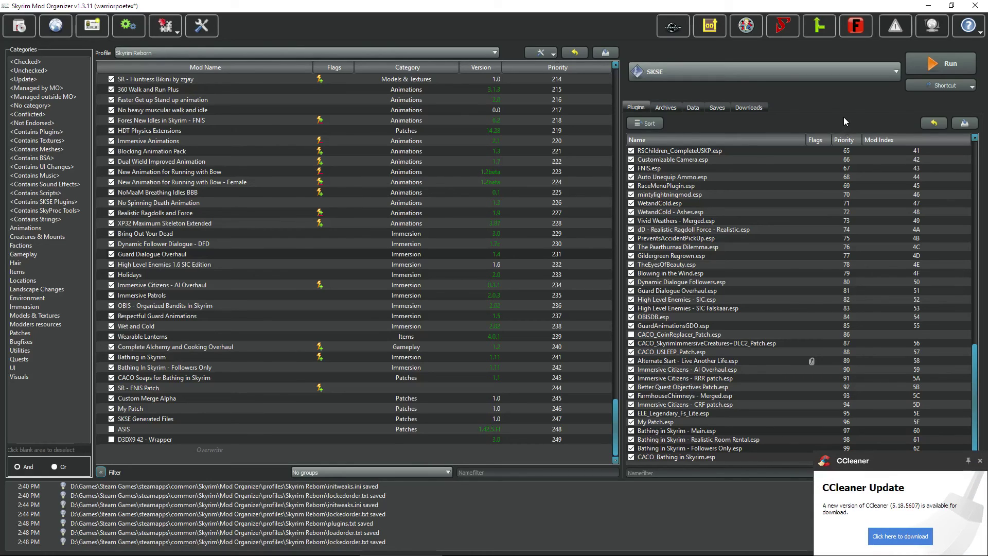
left_click(980, 460)
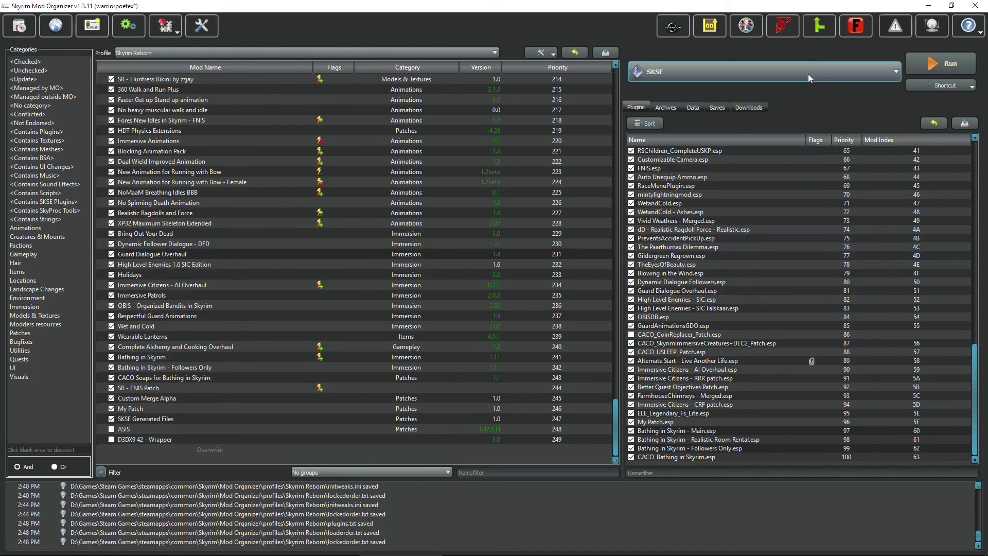
left_click(820, 31)
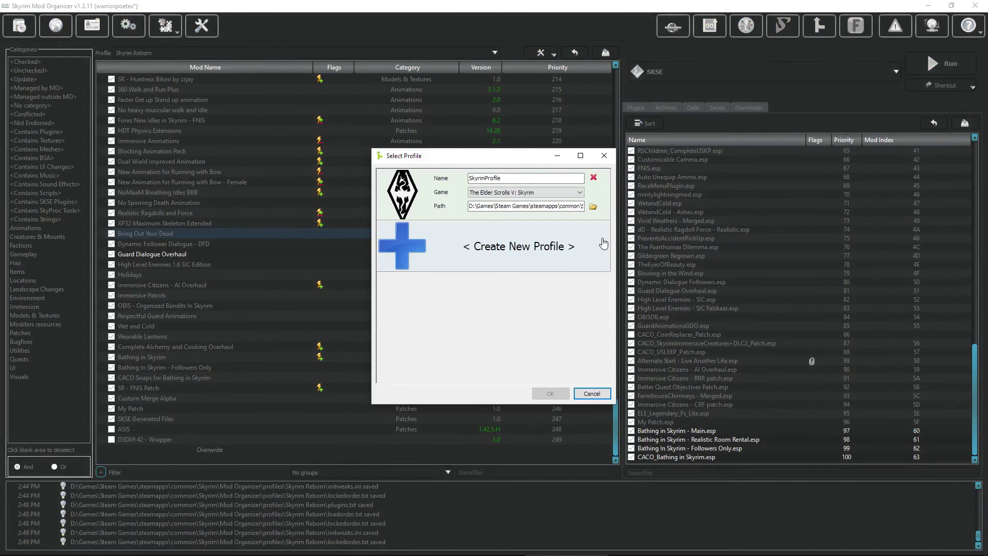
Load SkyrimProfile, uncheck all plugins, and check the four Bathing in Skyrim plugins
left_click(443, 195)
left_click(541, 393)
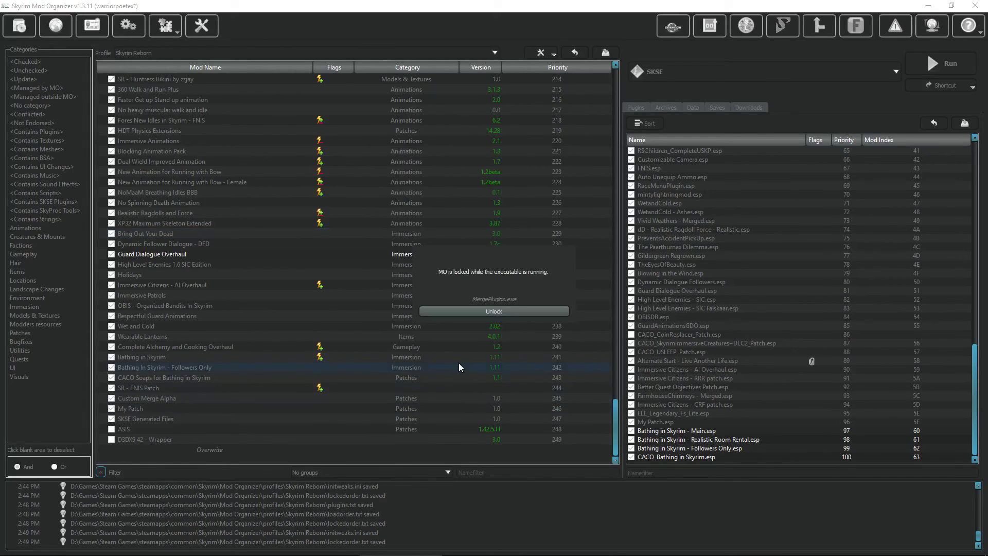
left_click_drag(615, 230, 614, 420)
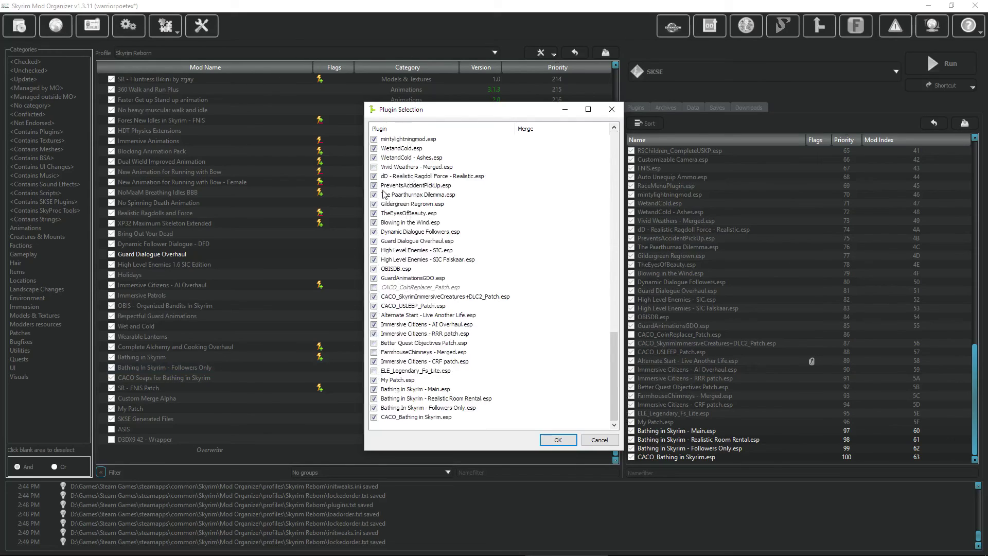
right_click(550, 227)
left_click(582, 241)
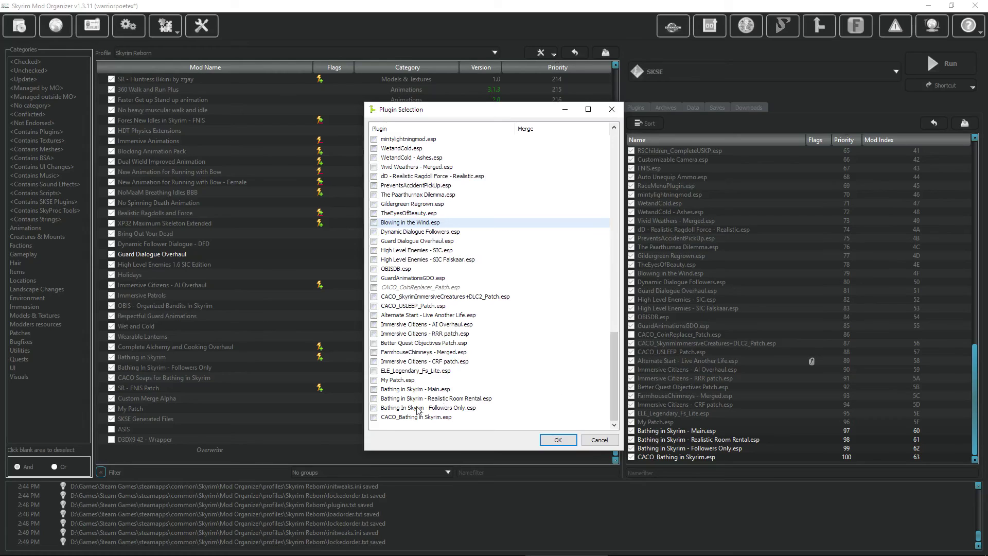
left_click(374, 417)
left_click(374, 407)
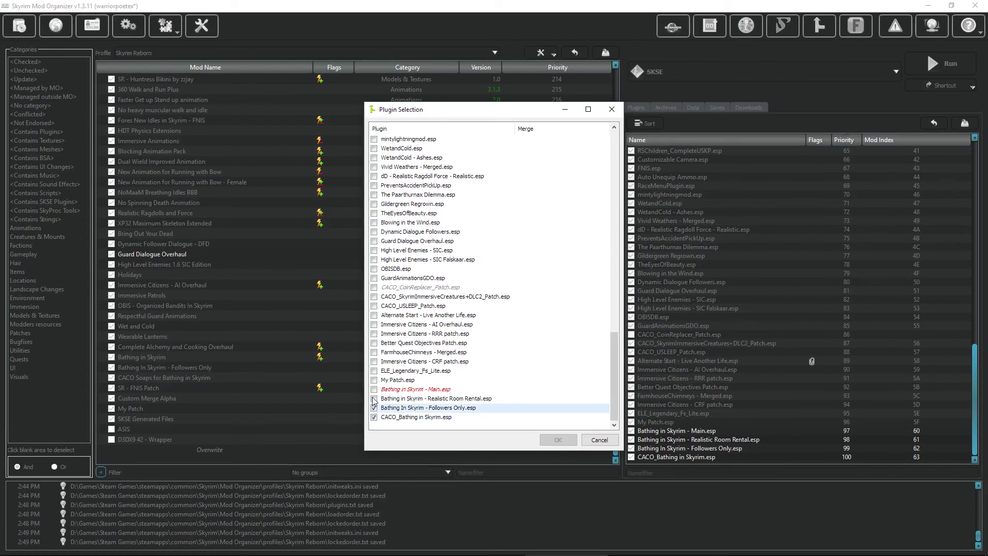
left_click(374, 398)
left_click(374, 389)
Check masters CACO, RealisticRoomRental, WM Flora Fixes, Dragonborn, HearthFires, Dawnguard, Update, Skyrim.esm, then load
left_click_drag(615, 378, 621, 209)
left_click(374, 306)
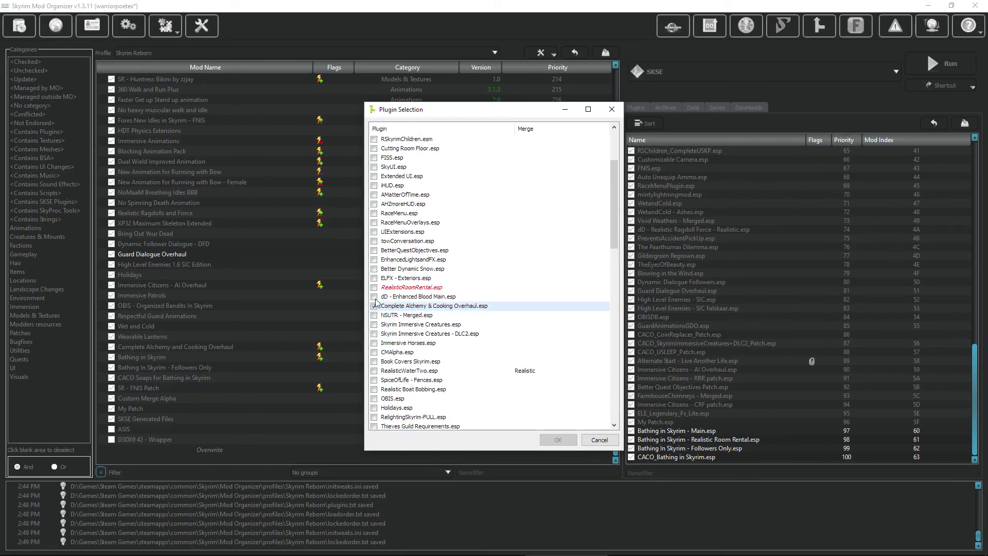
left_click(374, 287)
scroll(616, 237, "up", 4)
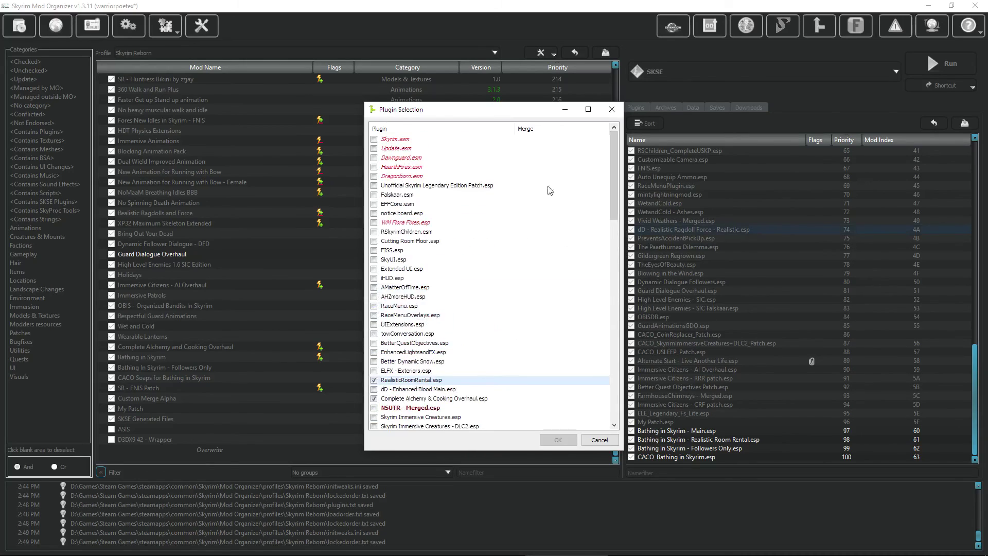
left_click(374, 222)
left_click(374, 176)
left_click(374, 167)
left_click(374, 157)
left_click(374, 148)
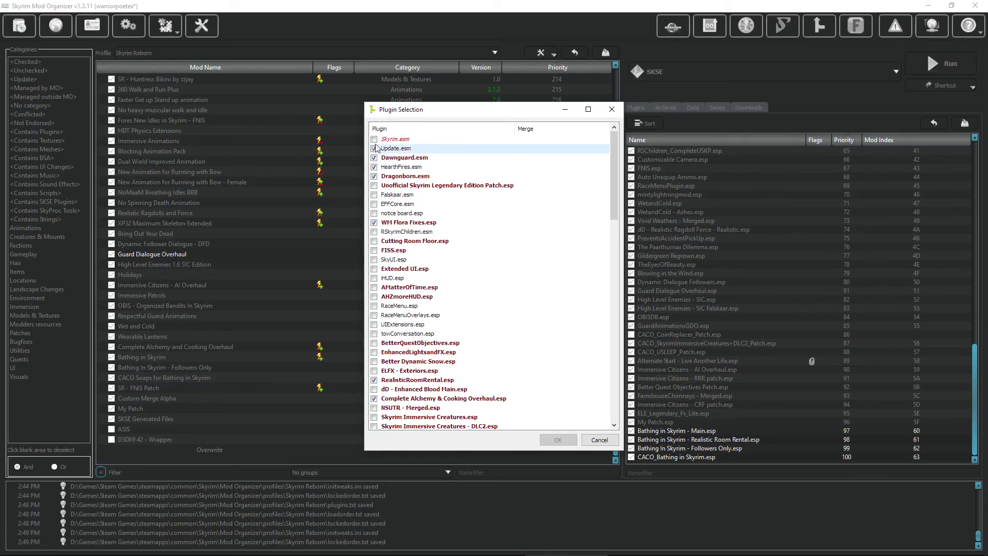
left_click(374, 139)
left_click(557, 440)
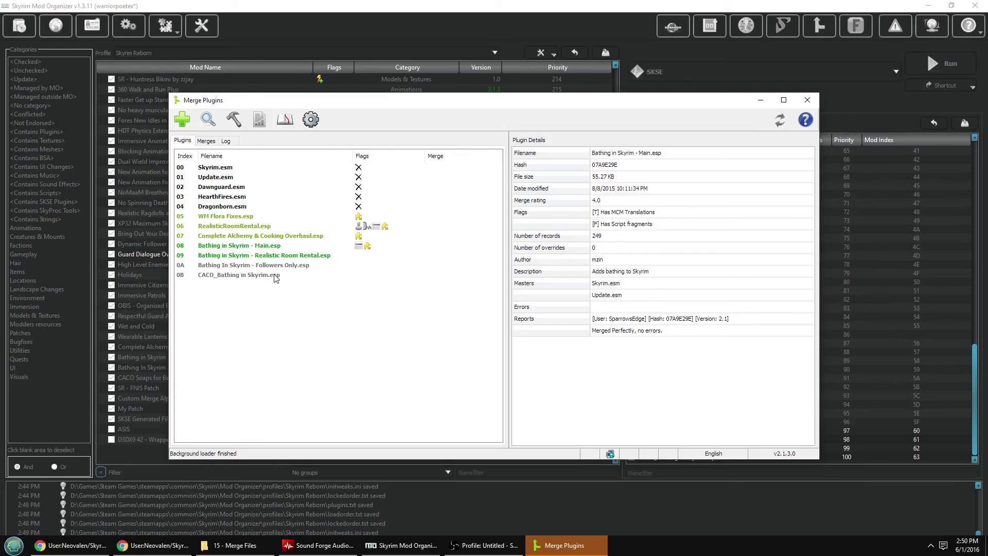
Run Check for errors on the four selected Bathing plugins and close the finished report
left_click_drag(276, 278, 271, 254)
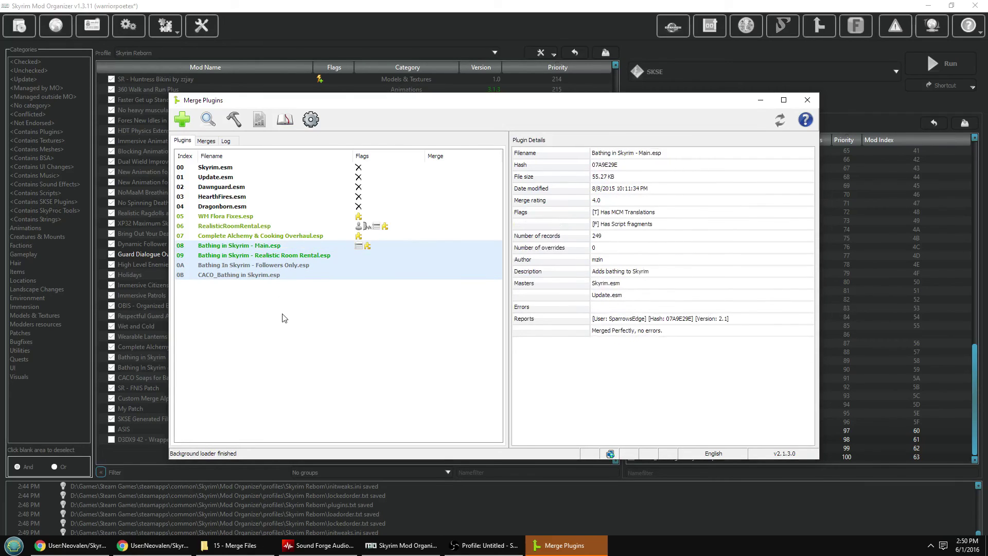
right_click(275, 256)
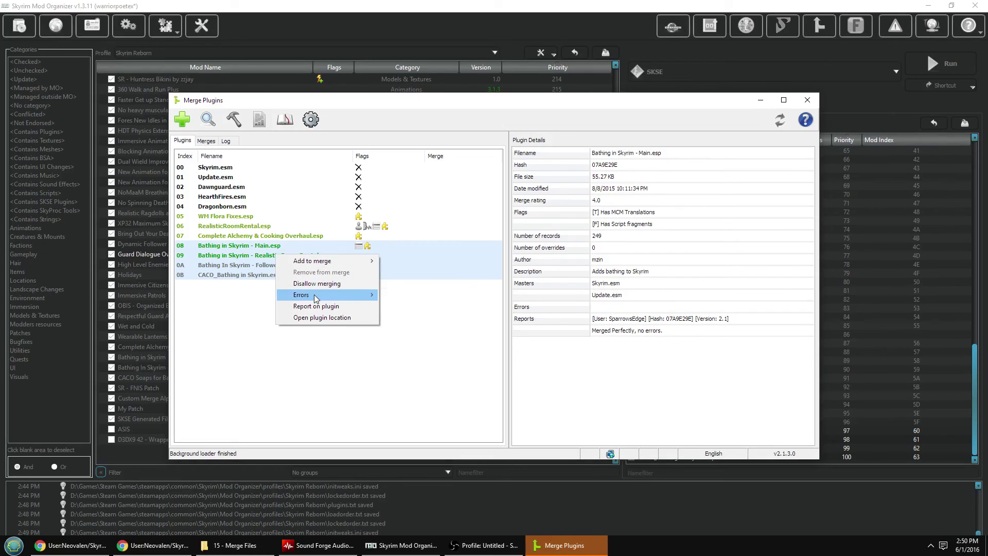
mouse_move(316, 298)
left_click(411, 296)
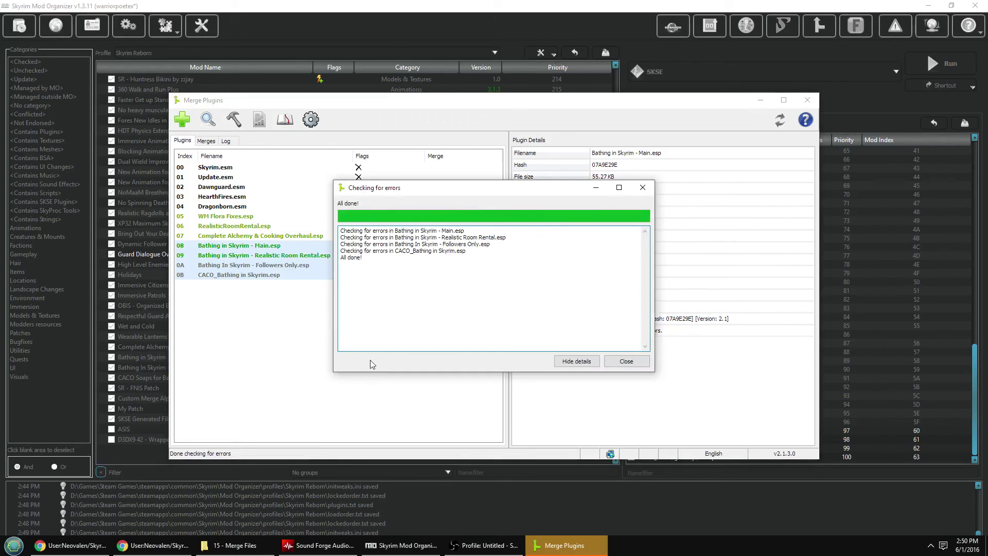
left_click(626, 361)
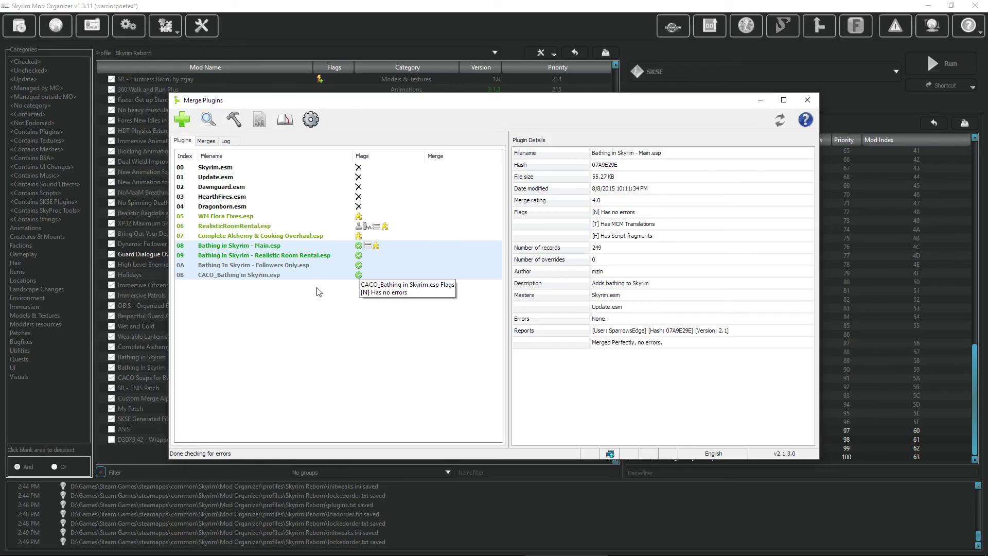
Create a new merge 'Bathing in Skyrim Merged' with output file 'Bathing in Skyrim - Merged.esp'
right_click(295, 260)
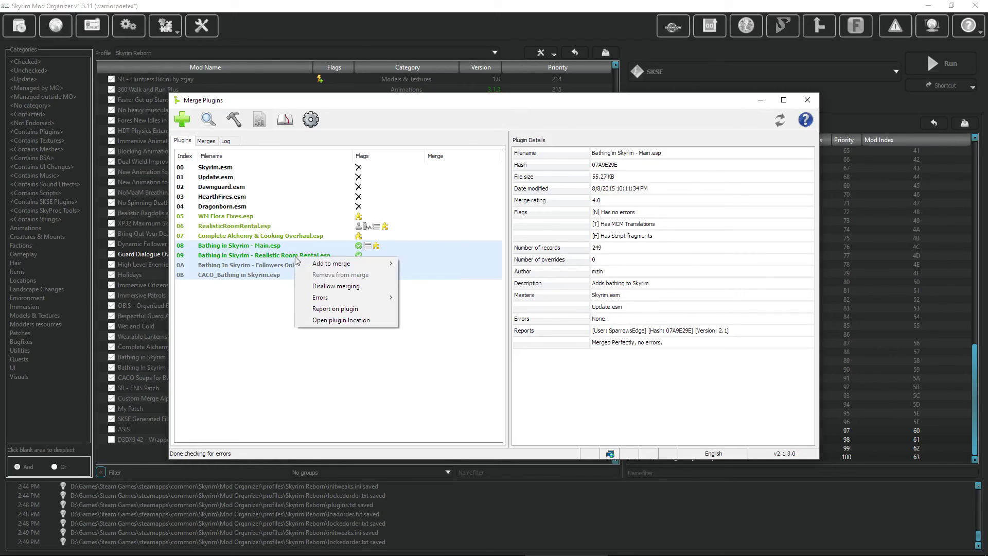
mouse_move(333, 263)
left_click(406, 262)
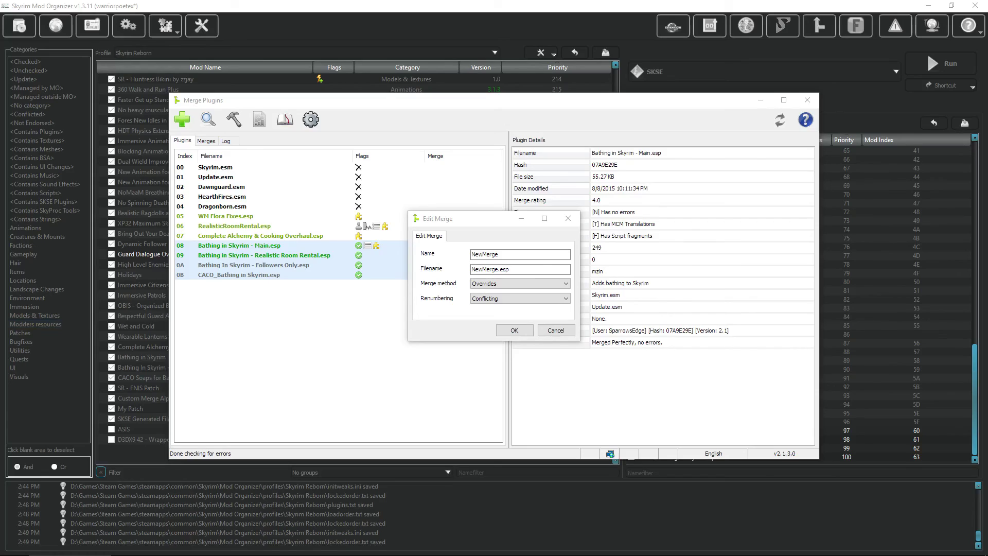
left_click(445, 281)
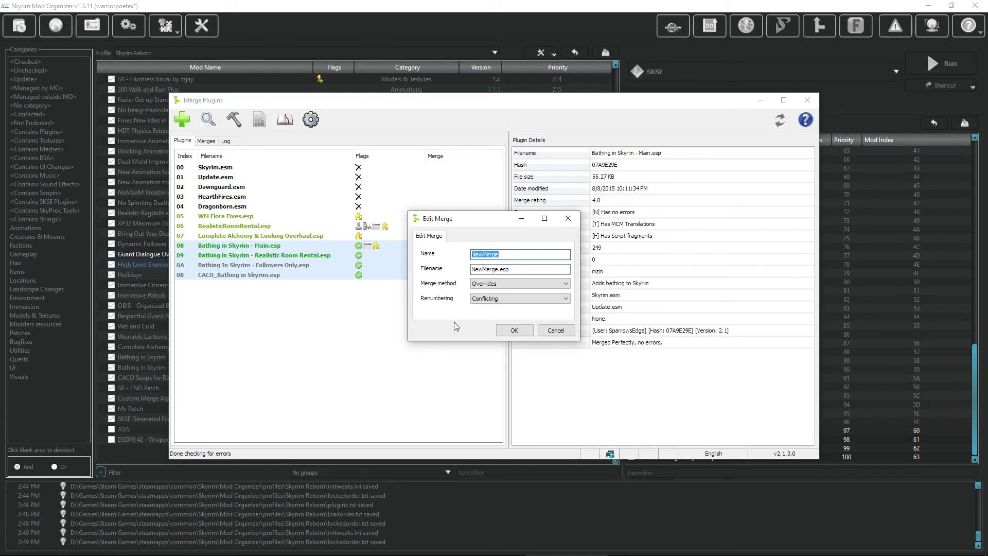
type("Bathing in Skyrim Merged")
key("Home")
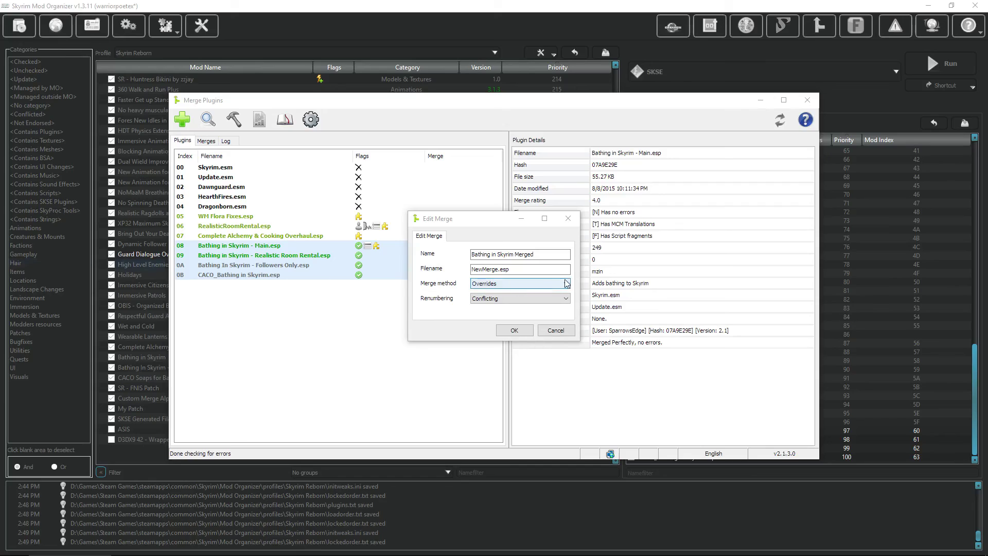
left_click(431, 303)
type("Bathing in Skyrim - Merged.esp")
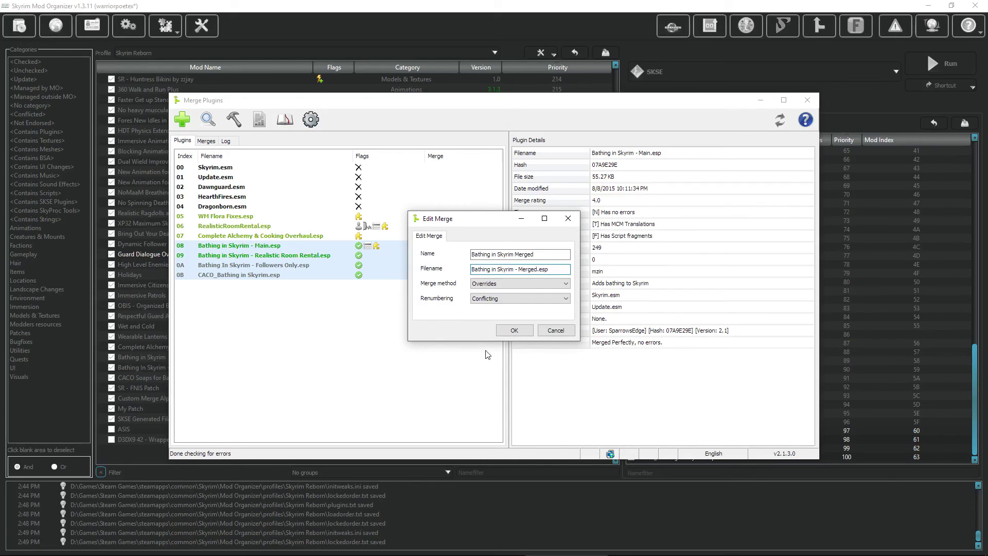
left_click(521, 333)
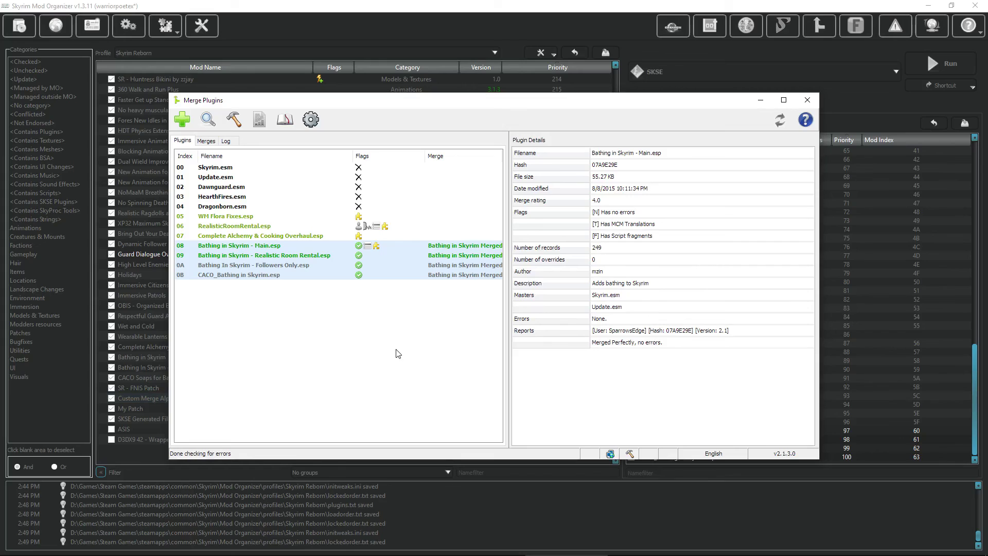
Inspect Plugin Details of the Main, Realistic Room Rental and Followers Only Bathing plugins
left_click(308, 265)
left_click(309, 257)
left_click(274, 248)
left_click(281, 258)
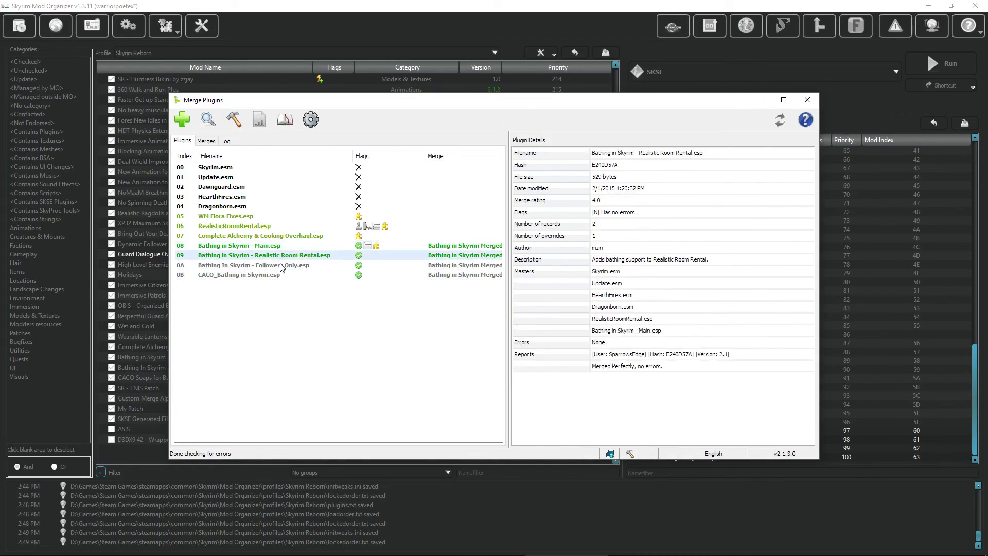
left_click(283, 267)
left_click(274, 247)
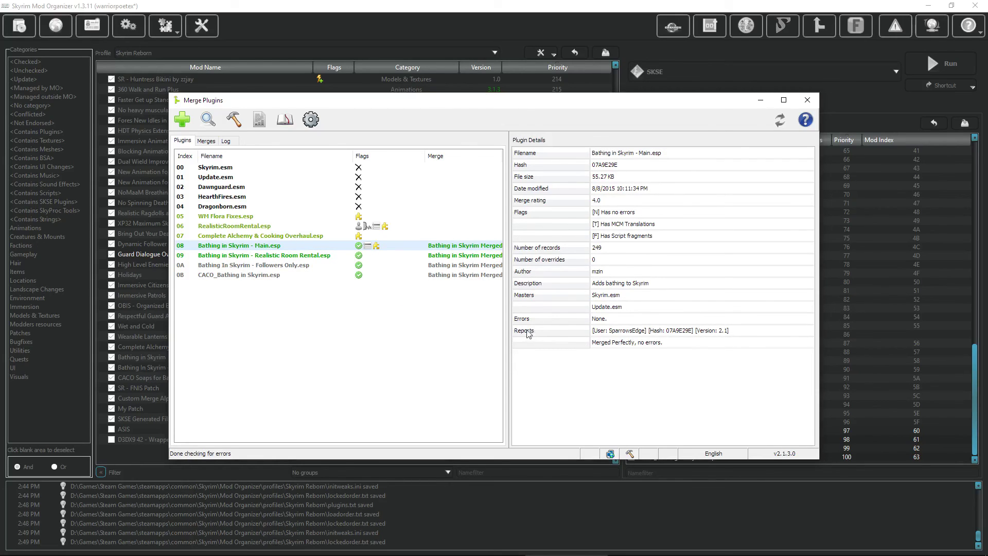
Recheck the Room Rental and Followers Only details, reselect the Bathing plugins, and show the Merges list
left_click(321, 256)
key("Up")
left_click(309, 256)
left_click(309, 267)
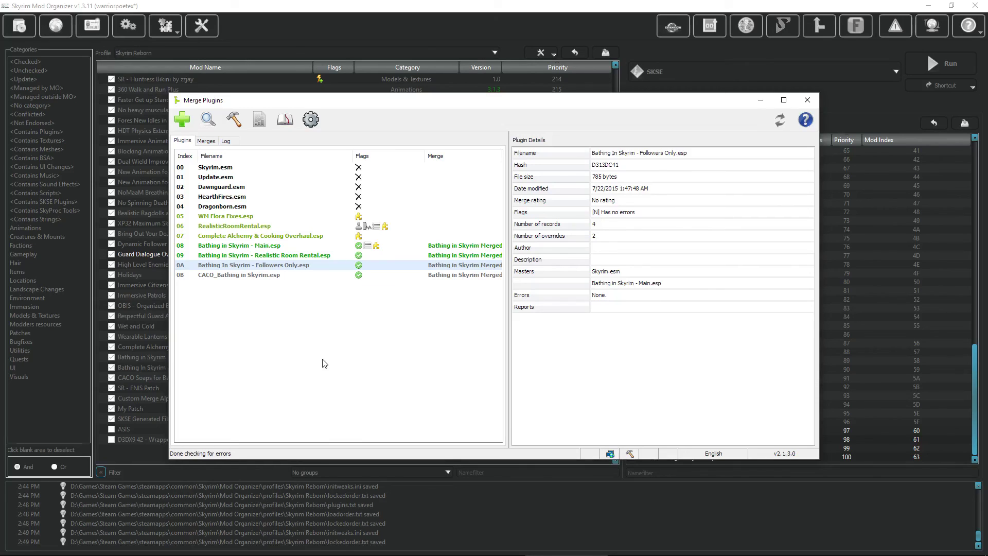
left_click_drag(283, 275, 270, 247)
left_click(206, 142)
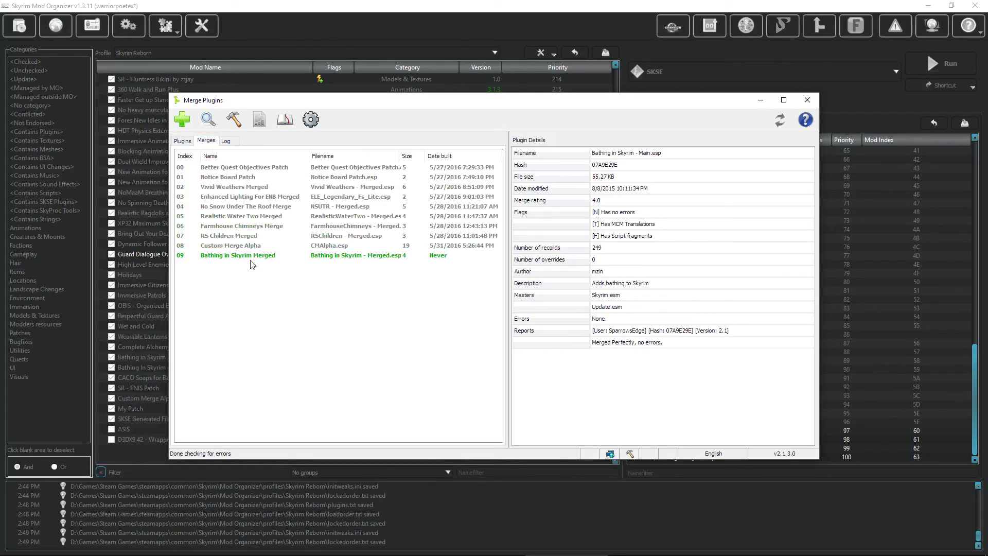
Compare the merge entries, build Bathing in Skyrim Merged, and close the finished build log
left_click(231, 256)
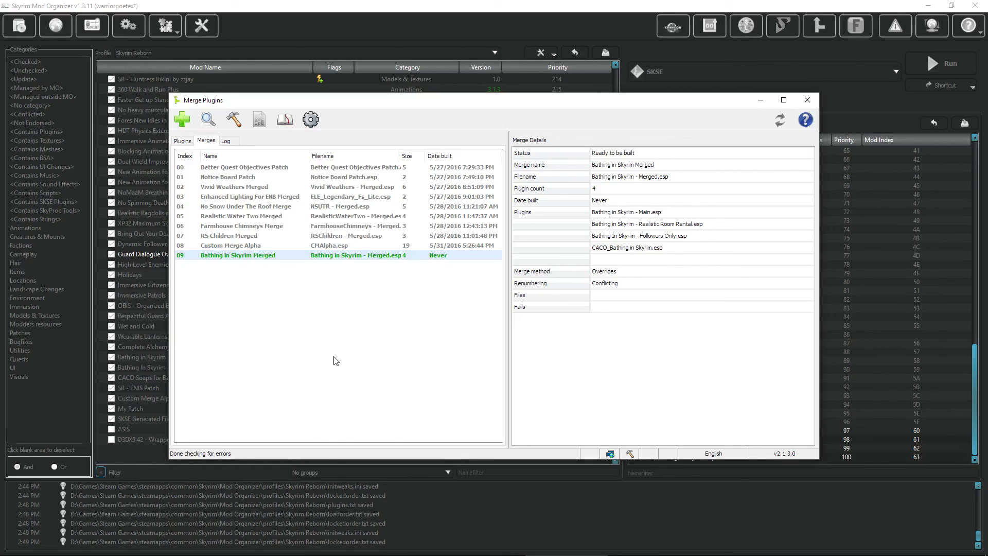
left_click(313, 246)
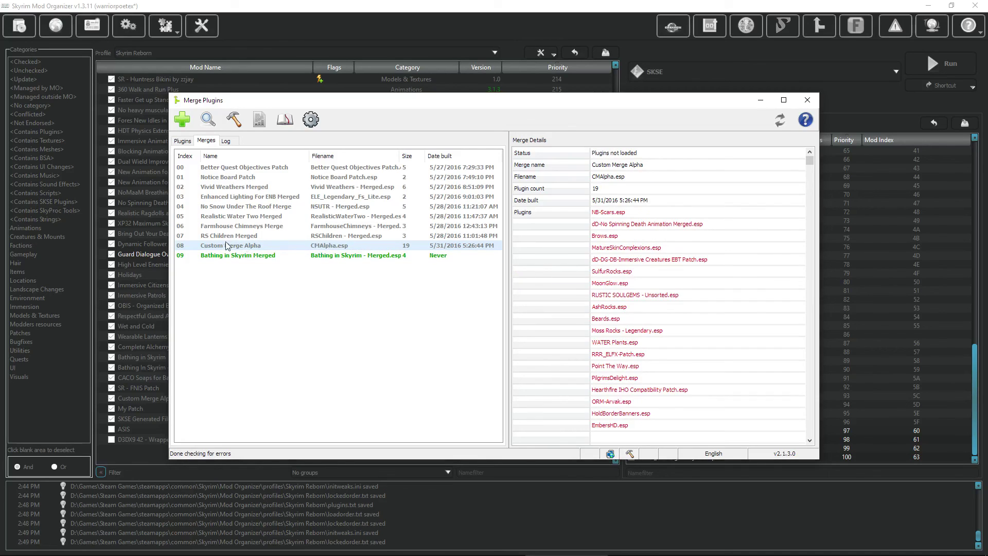
left_click(328, 257)
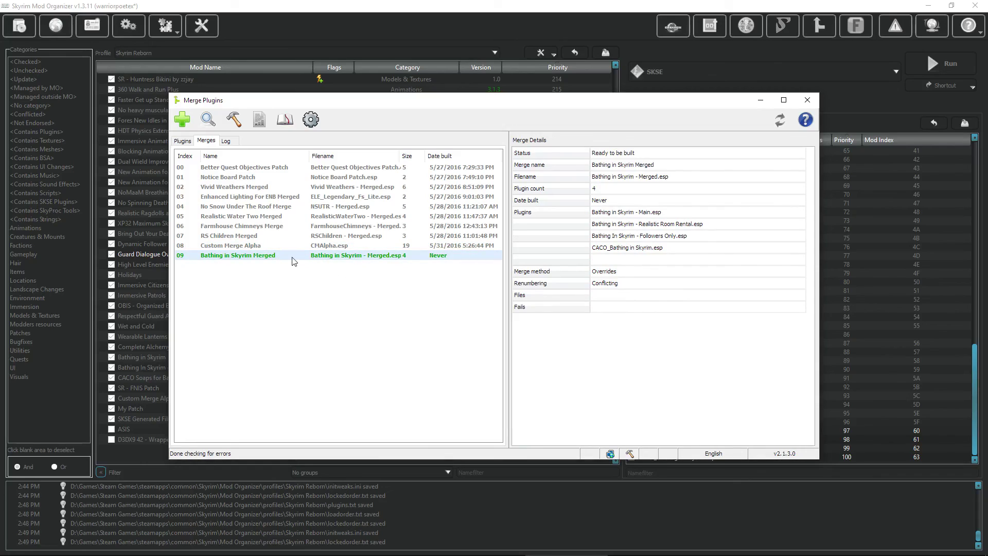
right_click(310, 256)
left_click(344, 319)
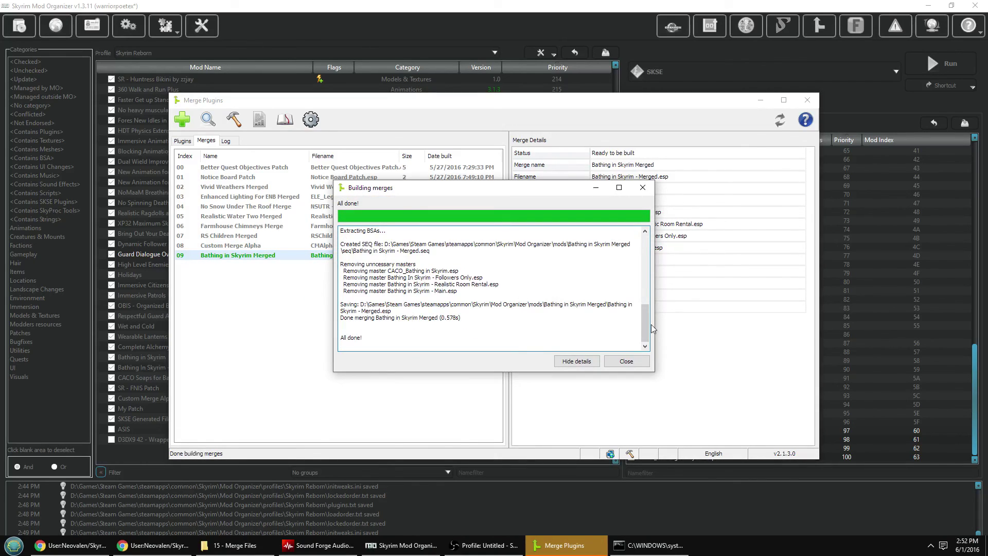
mouse_move(643, 328)
left_mouse_down()
mouse_move(644, 260)
mouse_move(645, 334)
left_mouse_up()
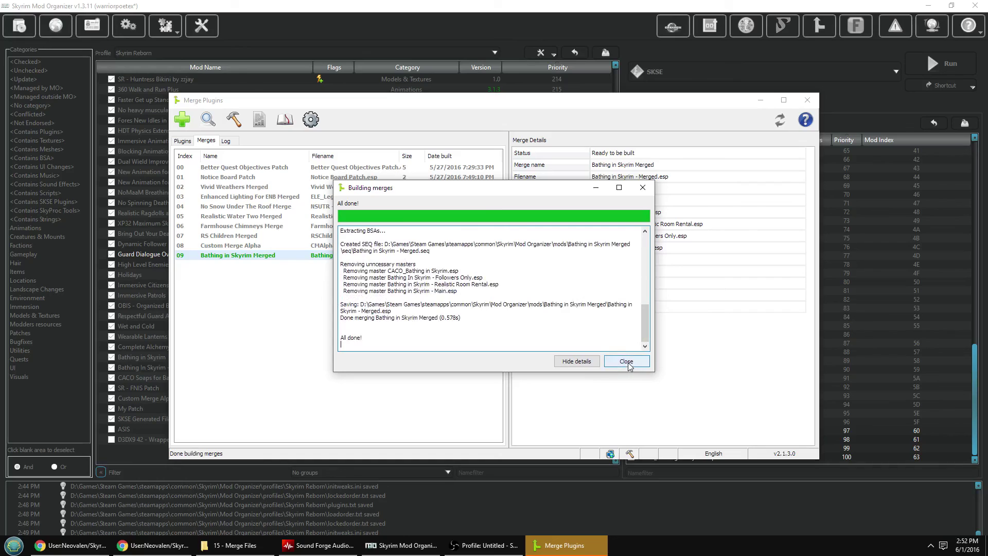
left_click(626, 362)
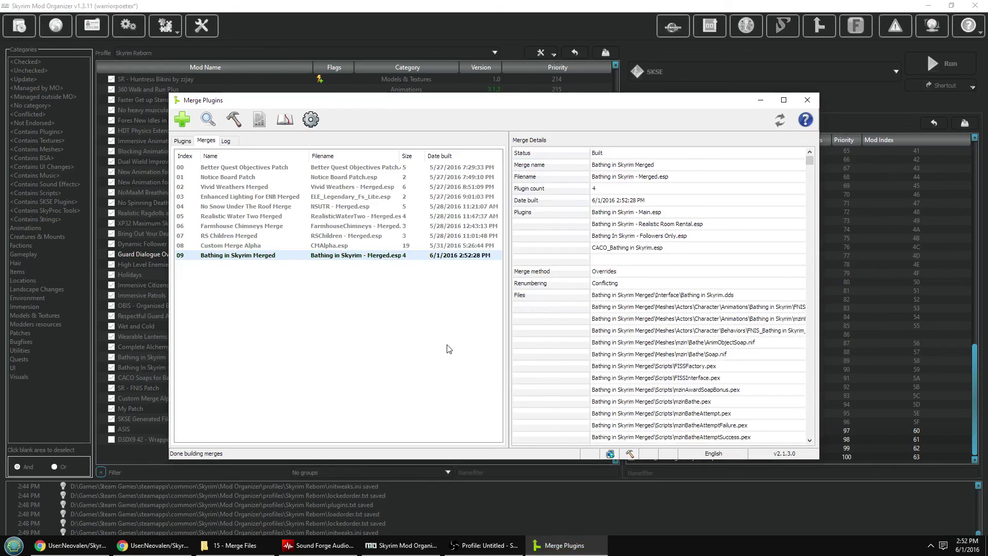
Close Merge Plugins and refresh Mod Organizer's mod list to pick up the merge
left_click(807, 100)
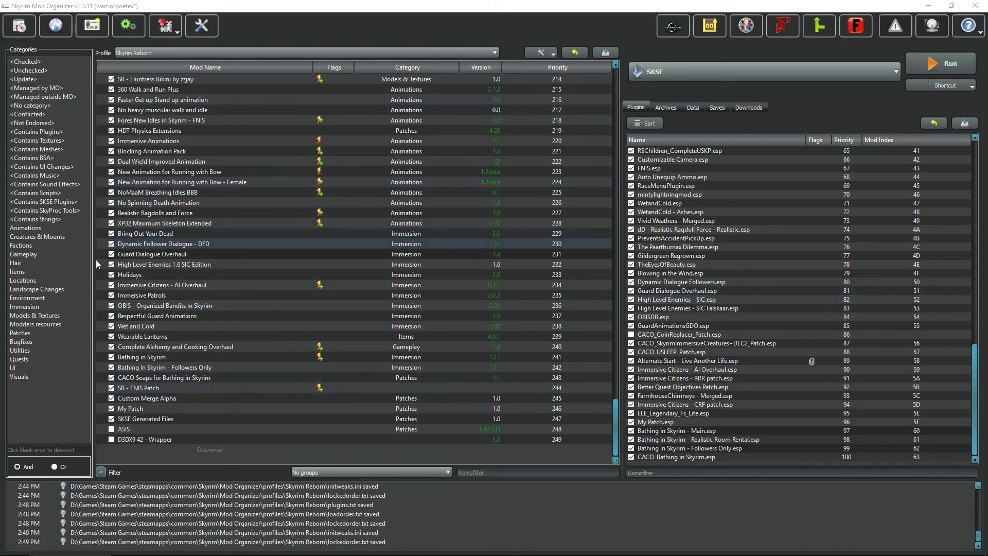
right_click(218, 457)
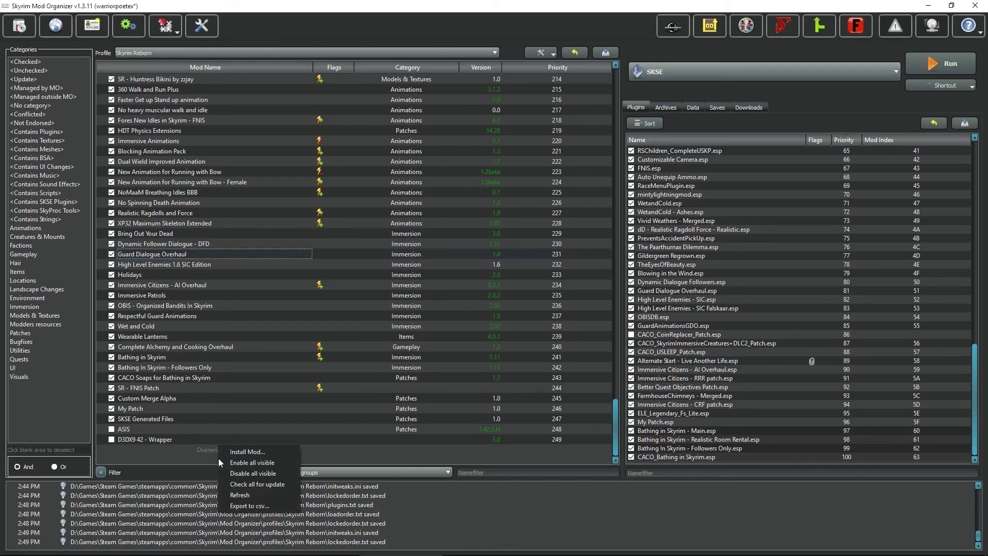
left_click(387, 434)
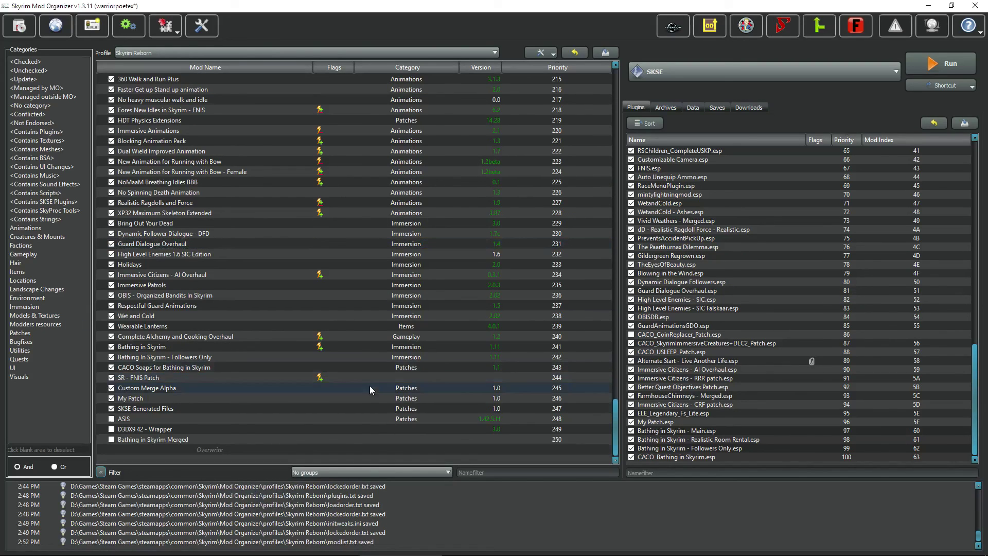
Move Bathing in Skyrim Merged just below CACO Soaps, enable it, and open Bathing in Skyrim's information
left_click(308, 442)
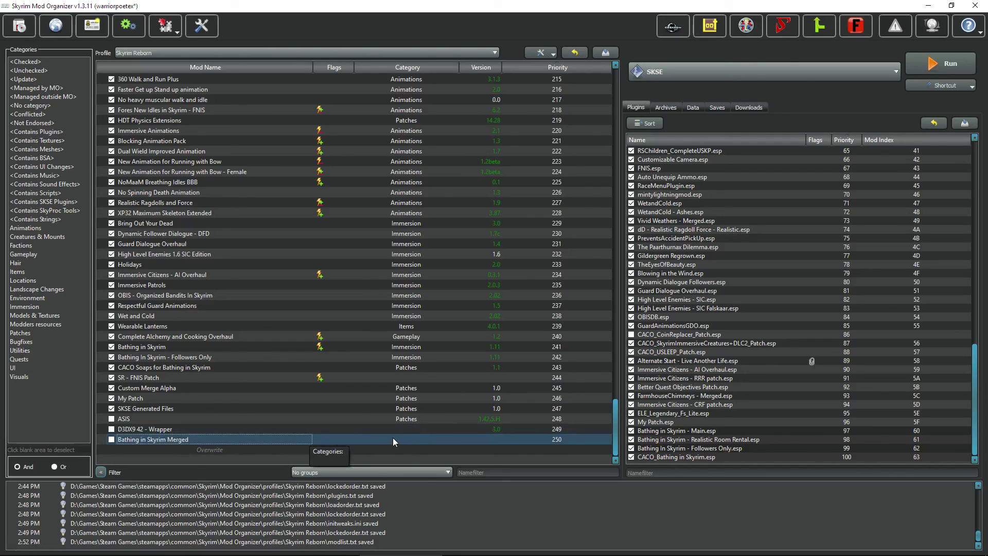
left_click_drag(393, 439, 393, 373)
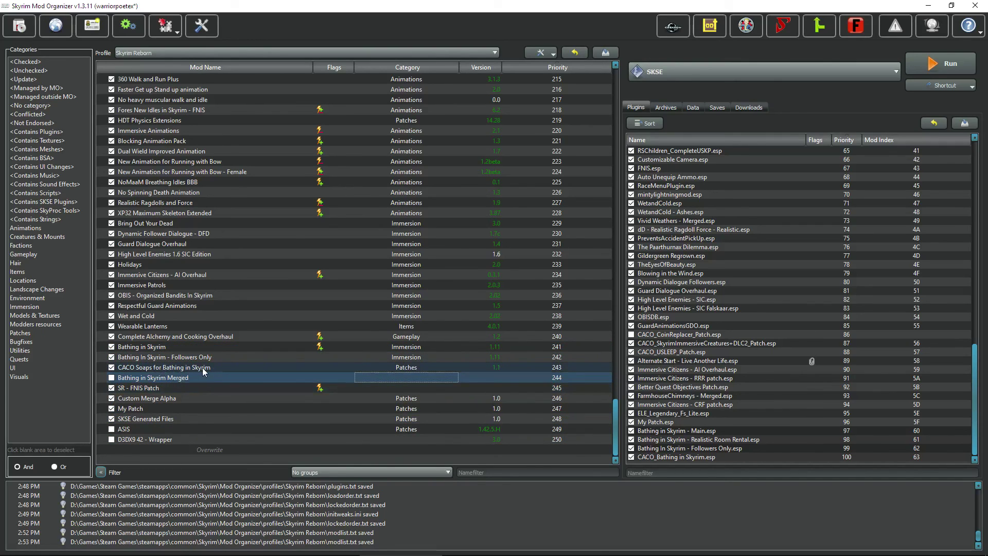
left_click(111, 378)
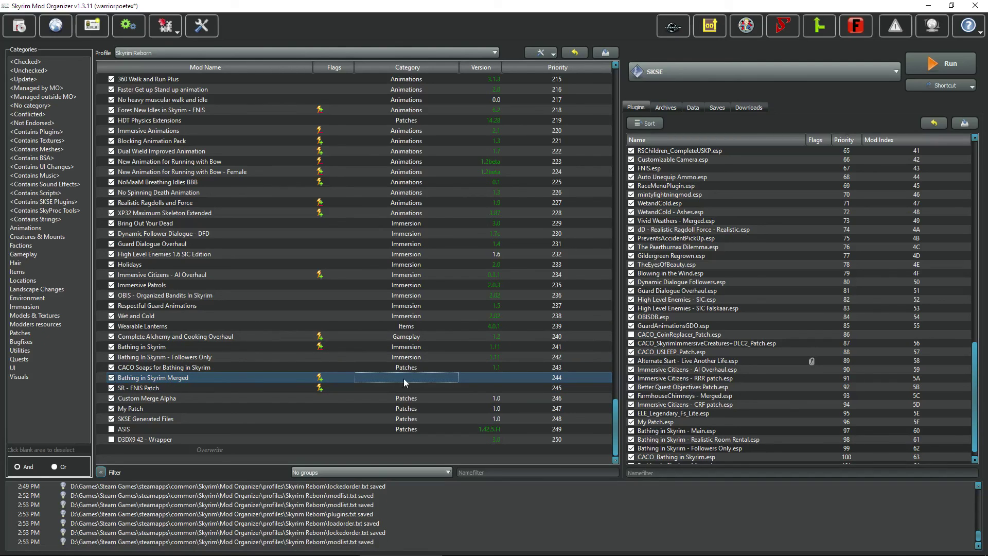
double_click(405, 347)
Copy Nexus ID 60421 from Bathing in Skyrim into the merged mod's Mod ID field
left_click(561, 163)
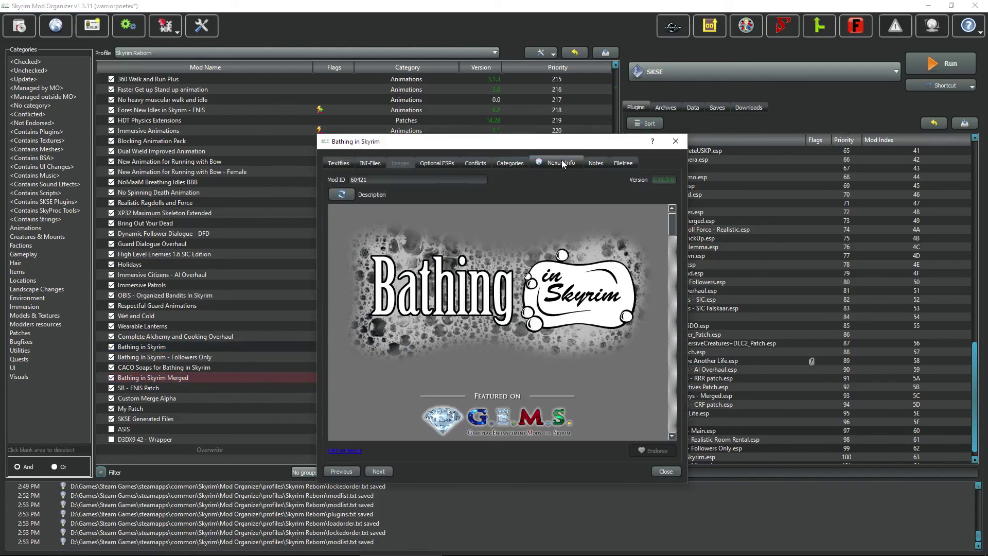
left_click_drag(367, 180, 341, 181)
key("ctrl+c")
left_click(666, 471)
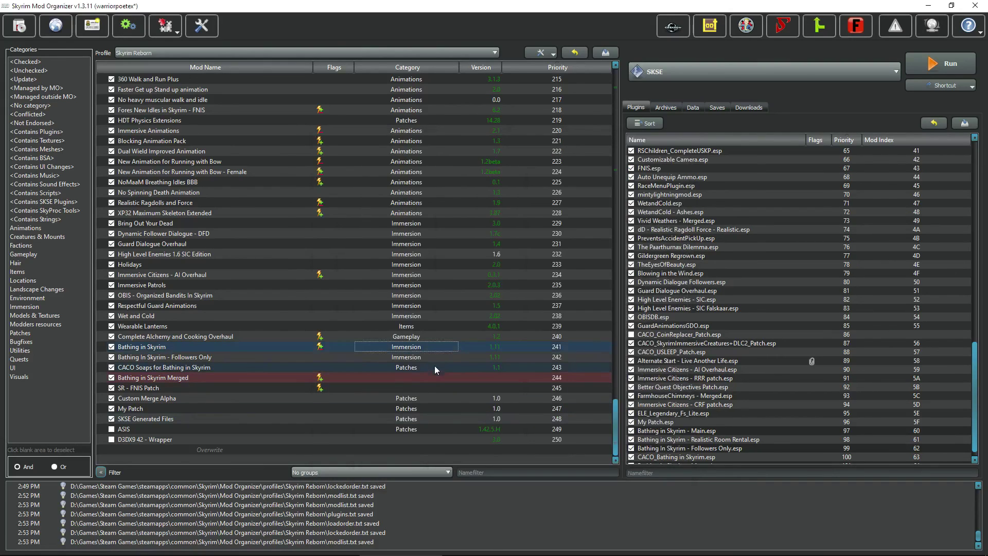
double_click(405, 378)
left_click(549, 165)
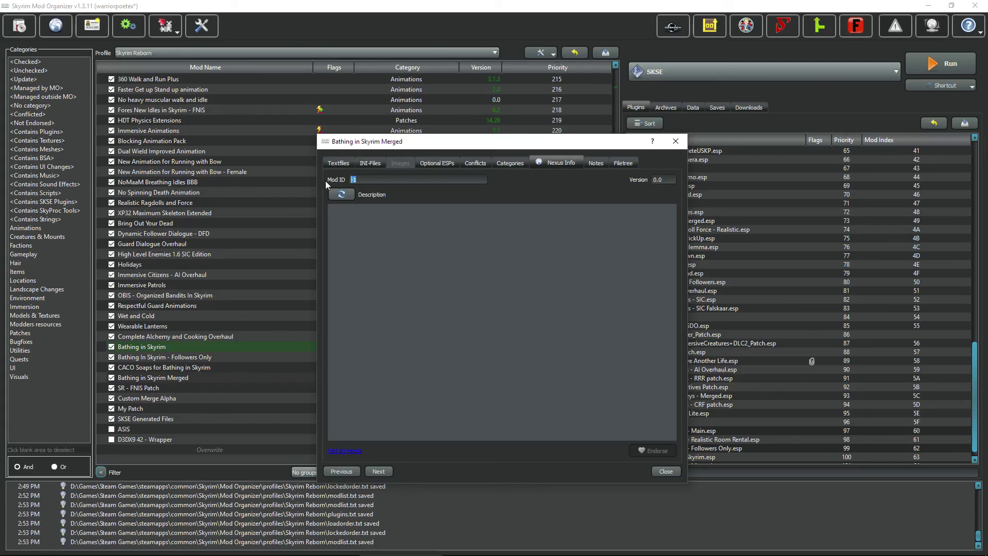
key("ctrl+v")
key("Return")
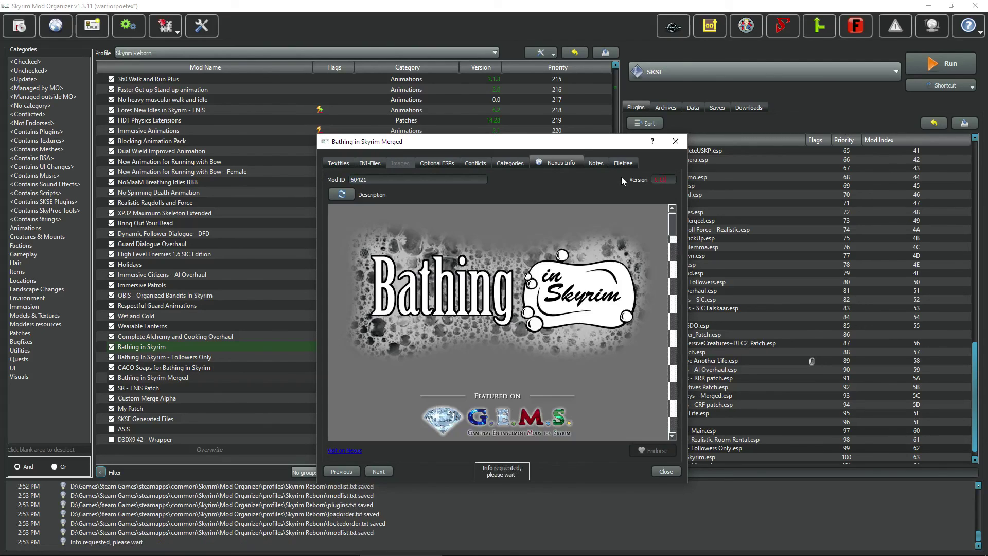
Give Bathing in Skyrim Merged the Immersion category and select its plugin in the plugin list
left_click(509, 162)
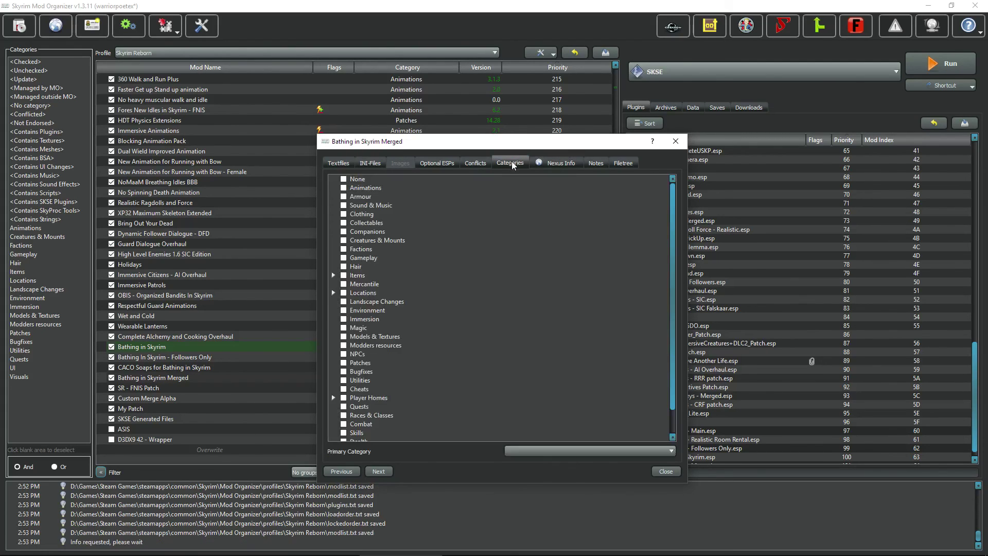
left_click(343, 319)
left_click(666, 471)
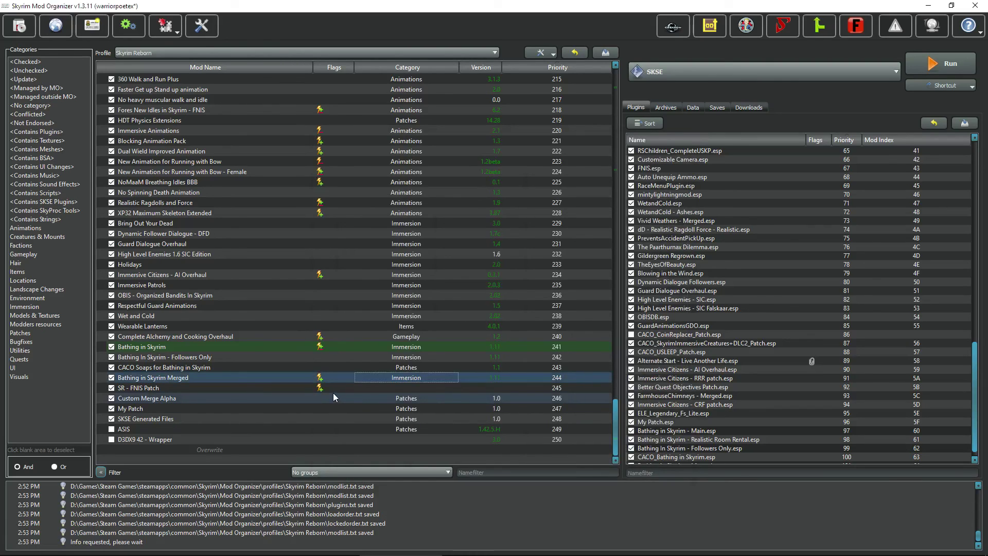
left_click_drag(673, 431, 737, 437)
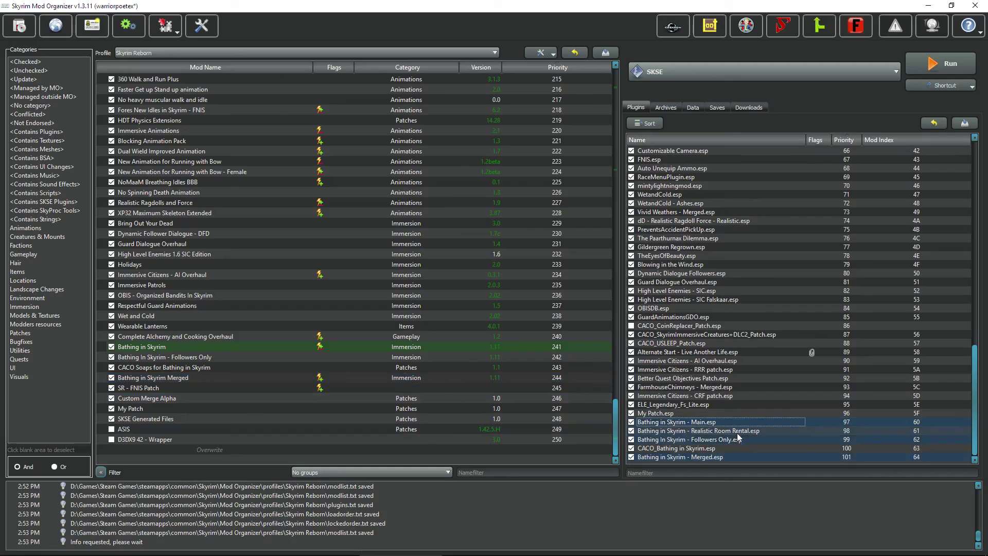
left_click(692, 457)
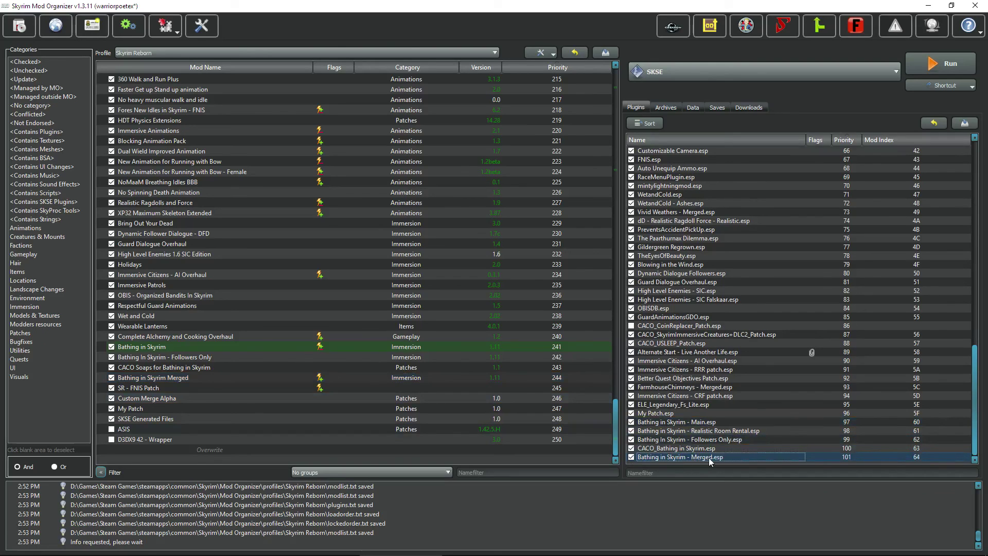
left_click(691, 447)
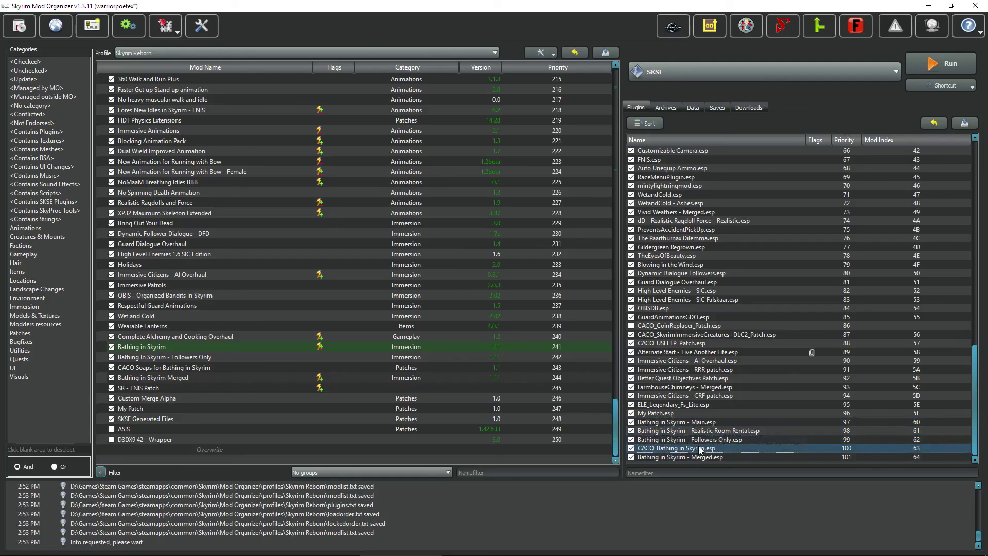
Make Bathing in Skyrim - Main.esp and the Realistic Room Rental plugin optional ESPs
left_click(216, 379)
double_click(201, 345)
left_click(446, 163)
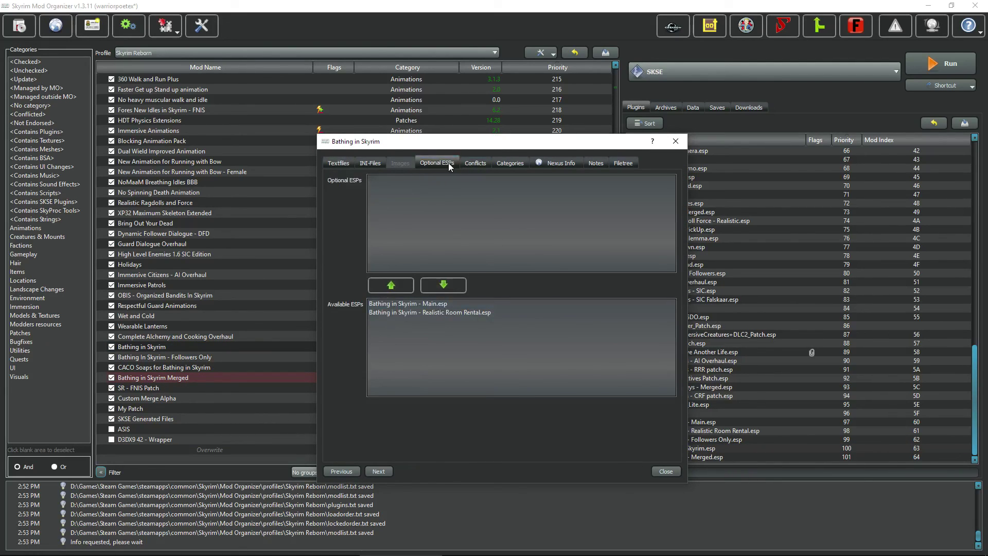
left_click(391, 285)
left_click(397, 285)
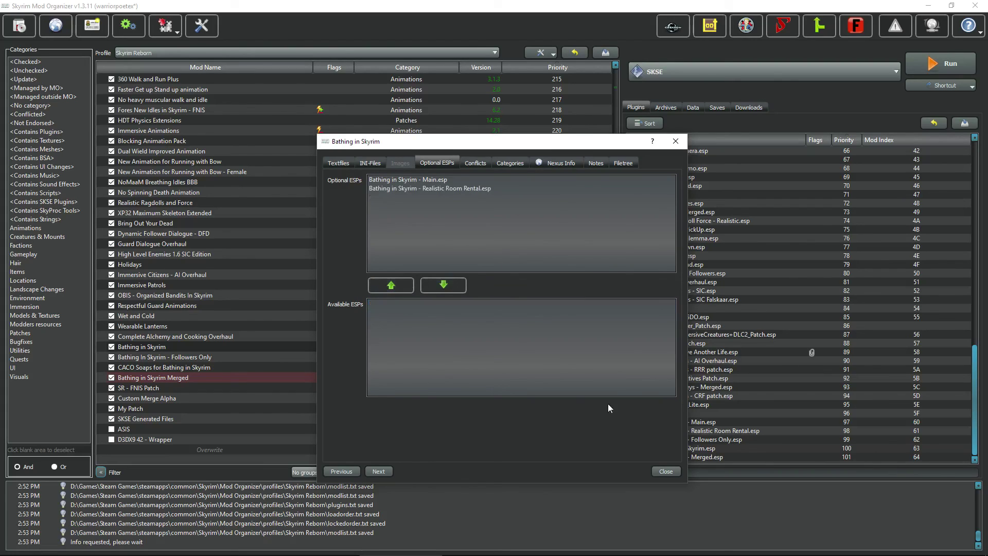
left_click(665, 471)
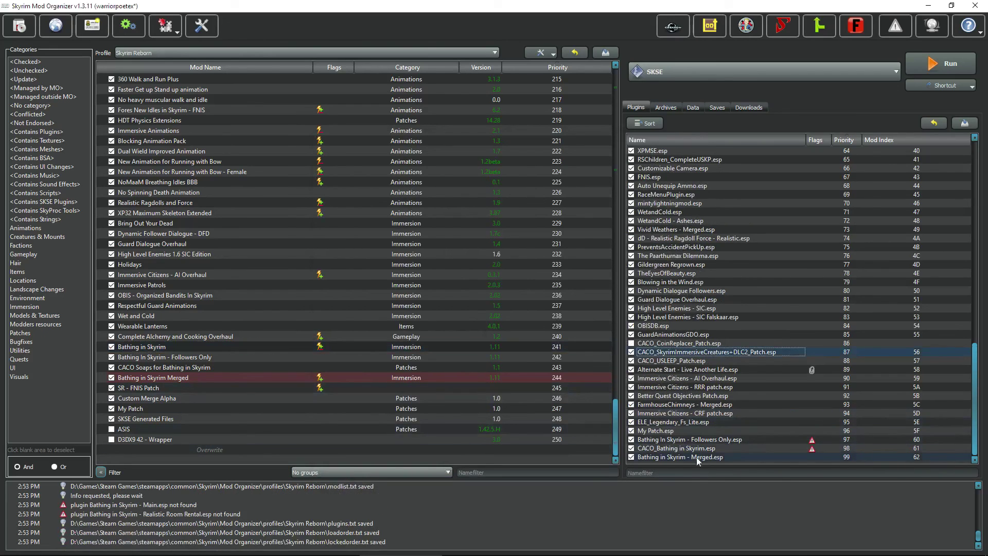
Make CACO_Bathing in Skyrim.esp and the Followers Only plugin optional, then select Bathing in Skyrim - Merged.esp
double_click(164, 367)
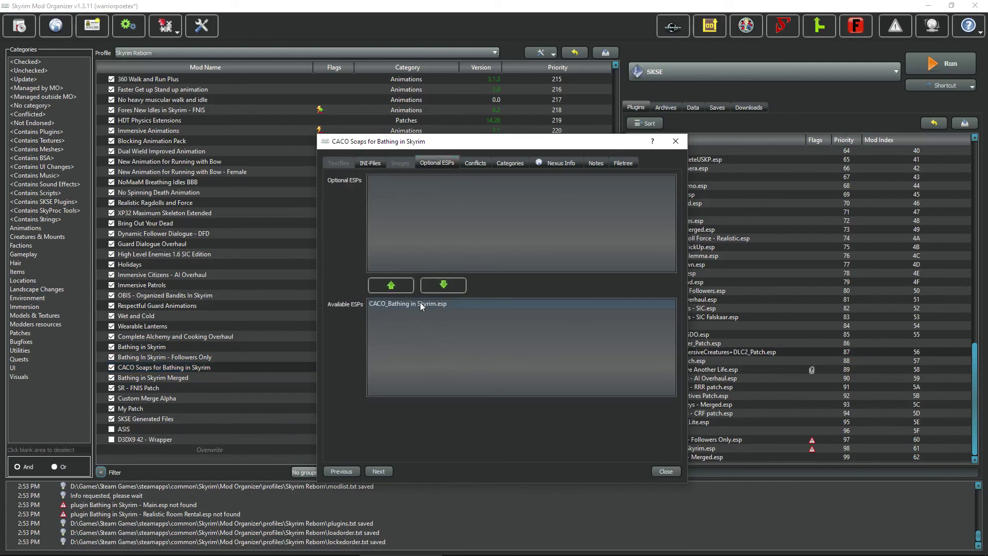
left_click(393, 285)
left_click(666, 472)
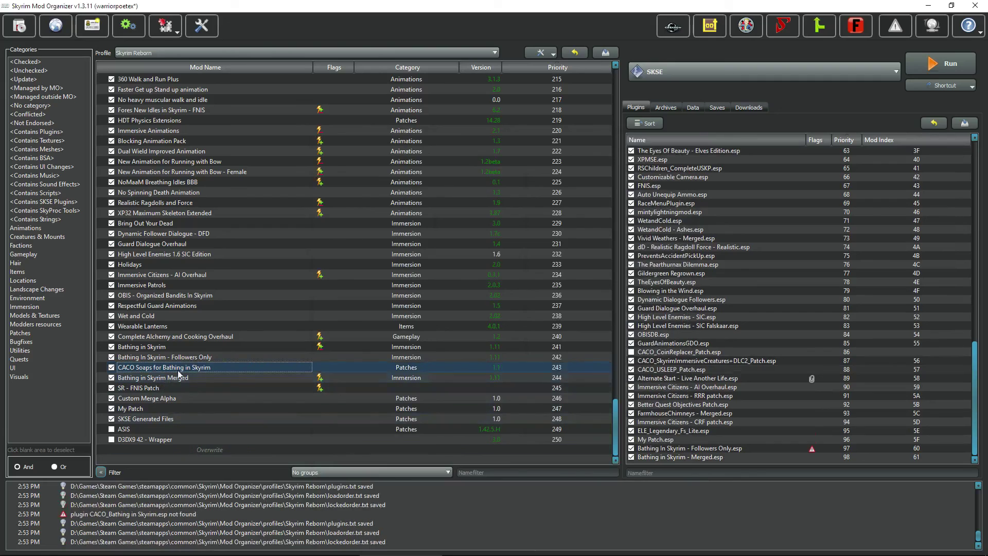
double_click(164, 357)
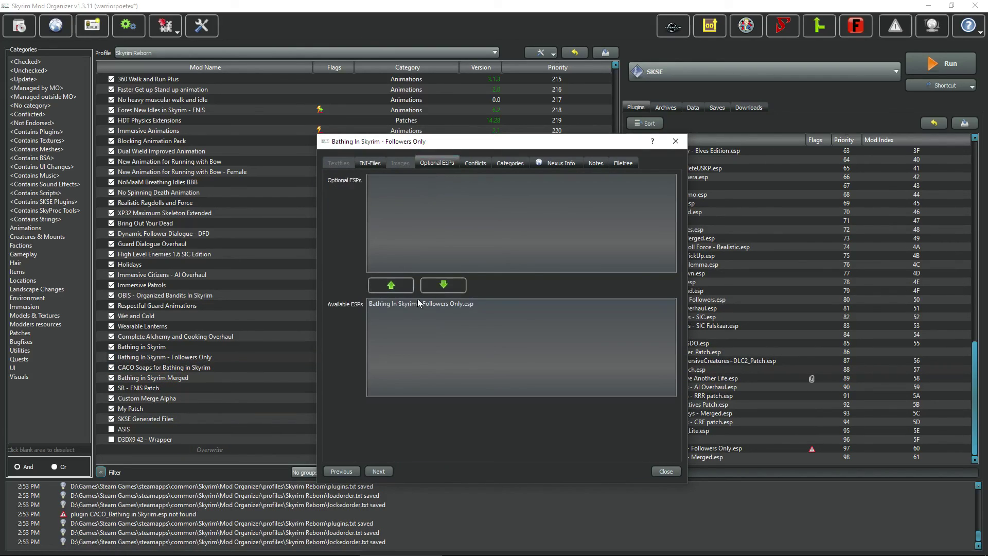
double_click(405, 306)
left_click(663, 471)
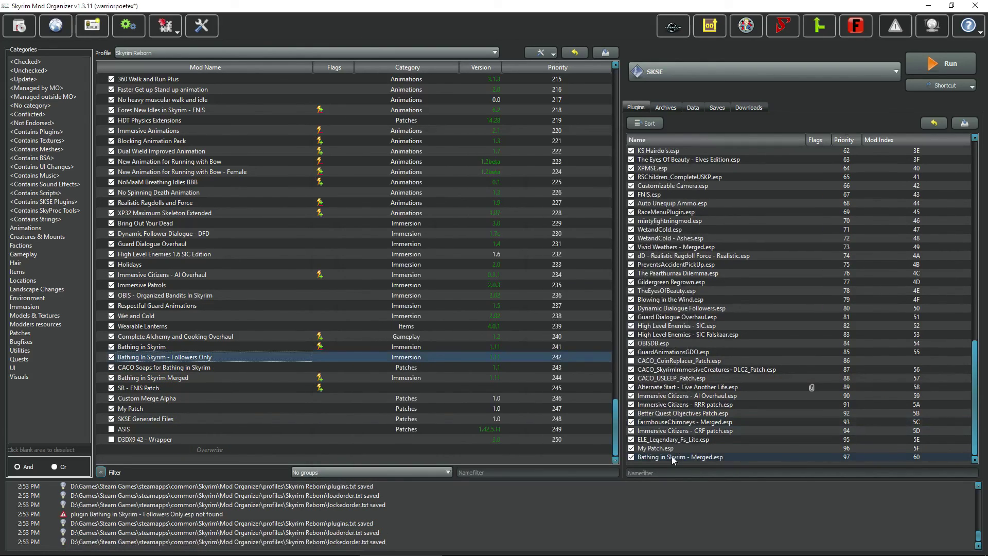
left_click(669, 457)
mouse_move(727, 411)
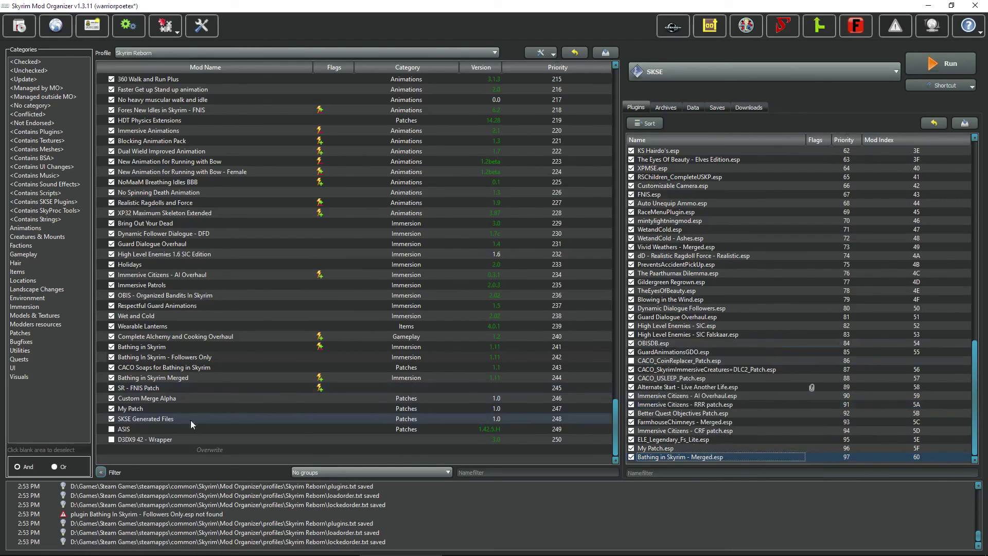
Run LOOT from Mod Organizer, sort and apply the new load order, and exit LOOT
left_click(710, 26)
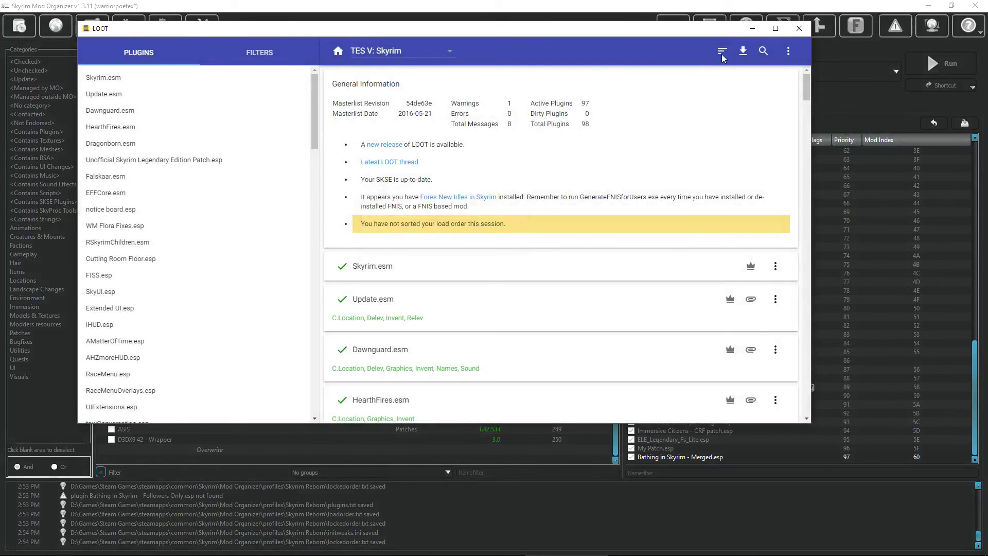
left_click(722, 51)
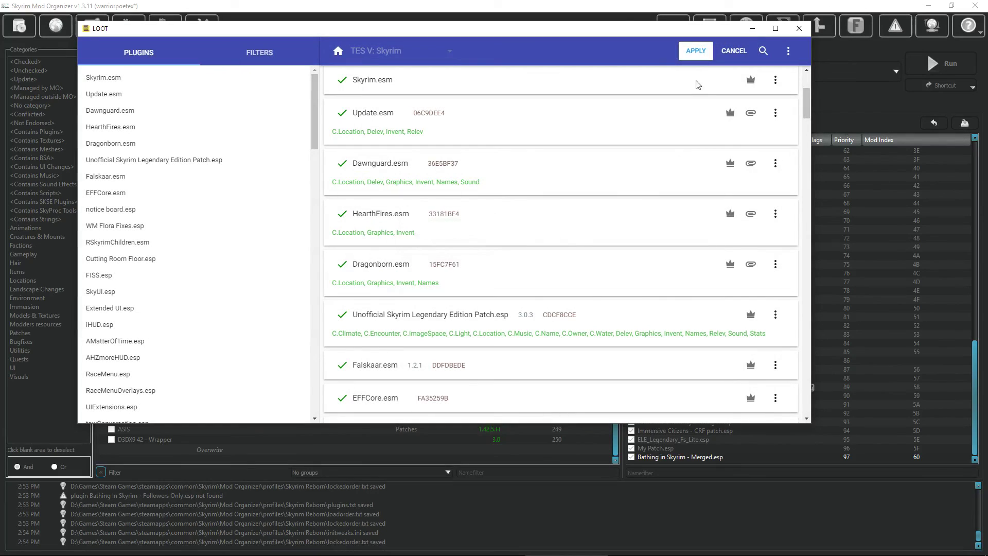
left_click(684, 51)
left_click(799, 28)
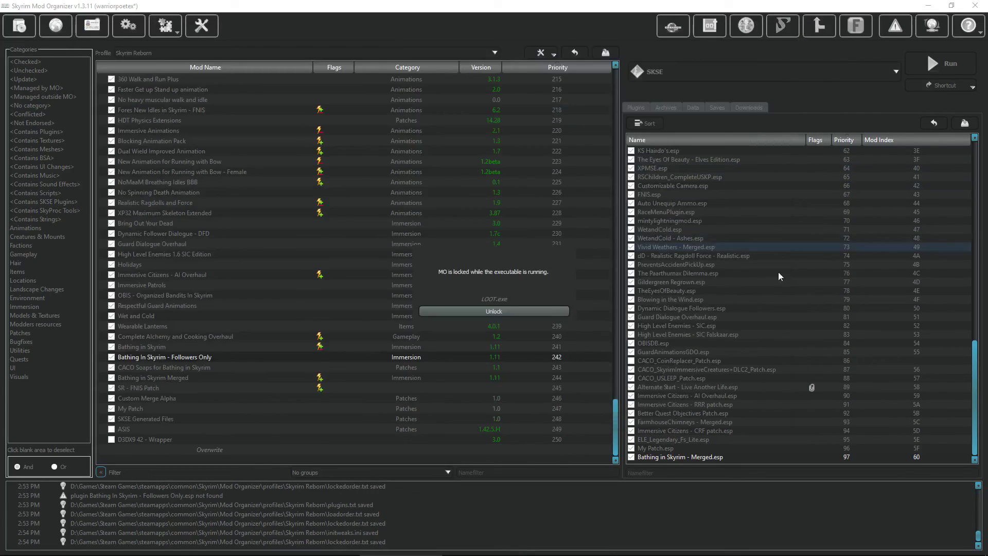